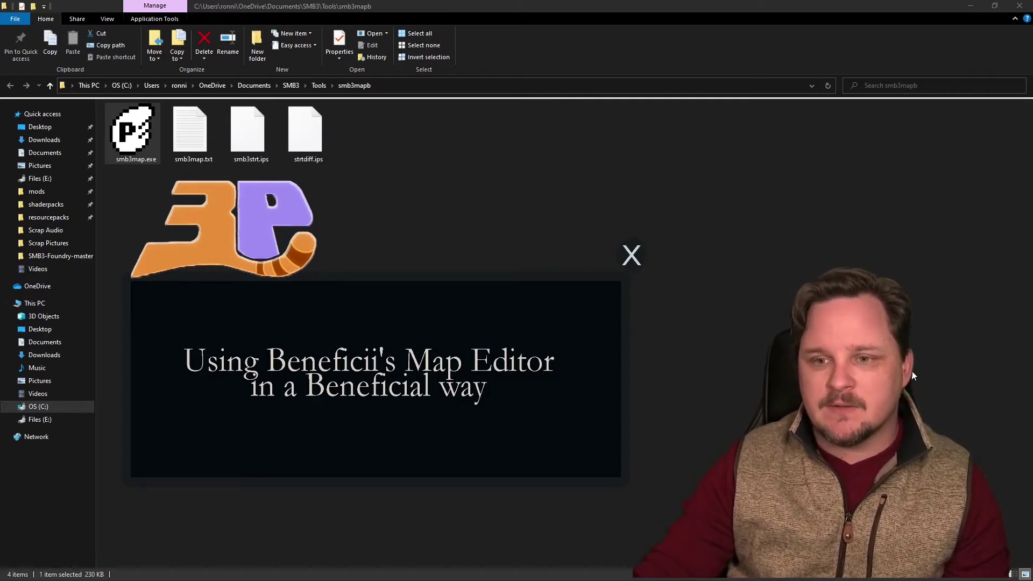
- Launch smb3map.exe from the smb3mapb folder
left_click(649, 256)
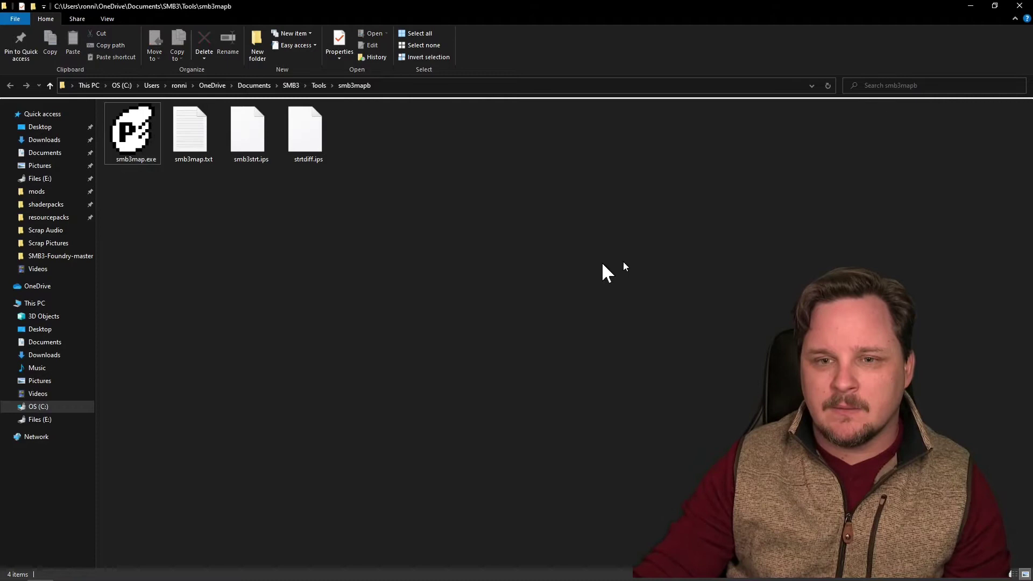
left_click(133, 164)
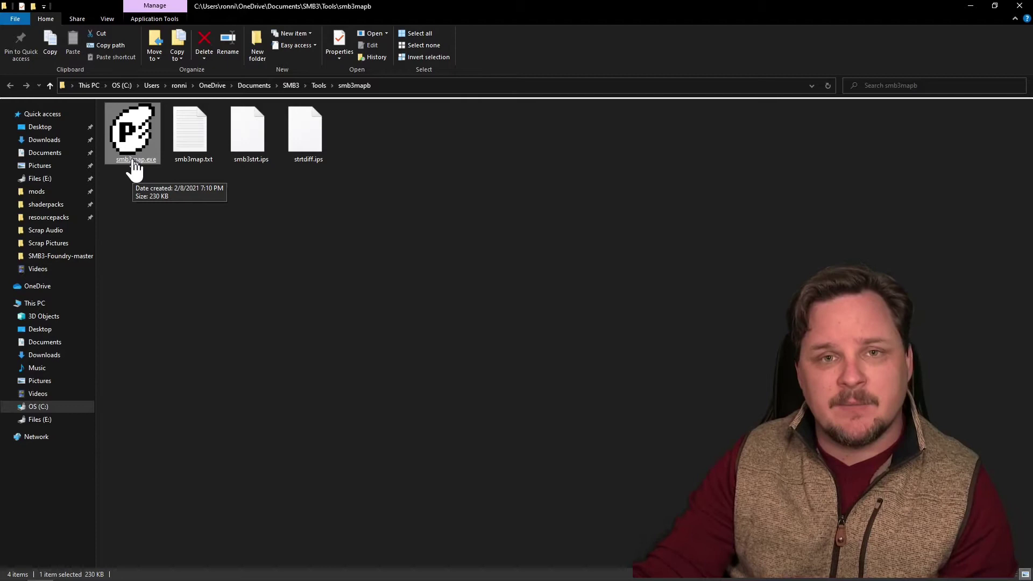
double_click(134, 164)
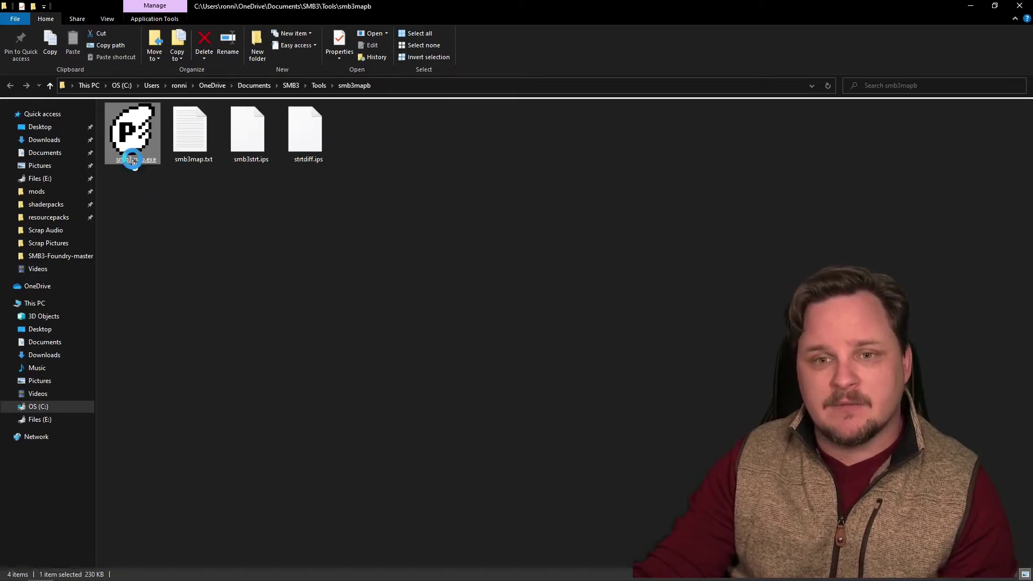
- Open the ROM Normal Ole Mario 3.nes in the map editor
left_click_drag(174, 110, 358, 238)
left_click(293, 245)
left_click(309, 257)
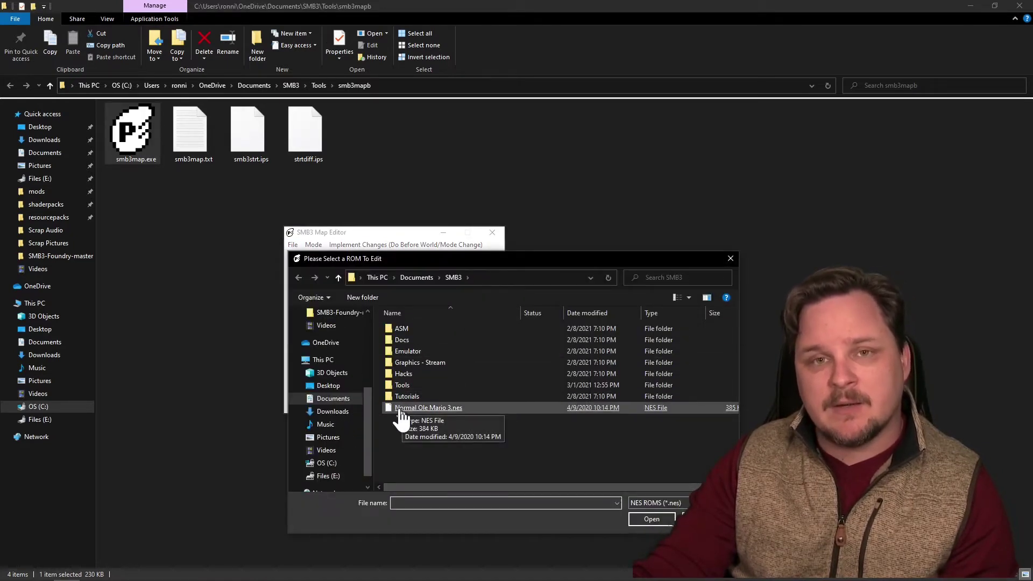
double_click(400, 409)
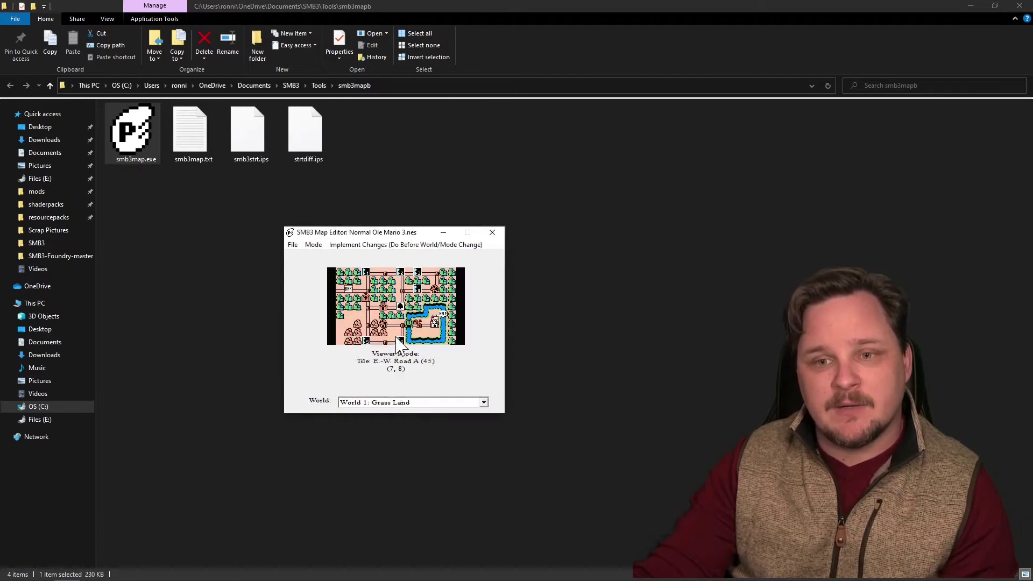
left_click_drag(384, 232, 380, 223)
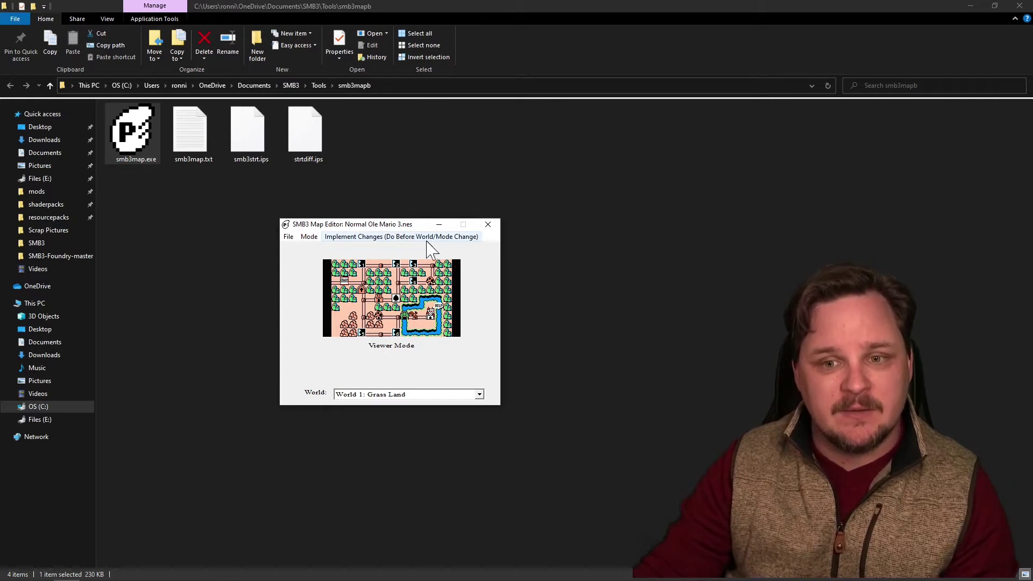
left_click(441, 396)
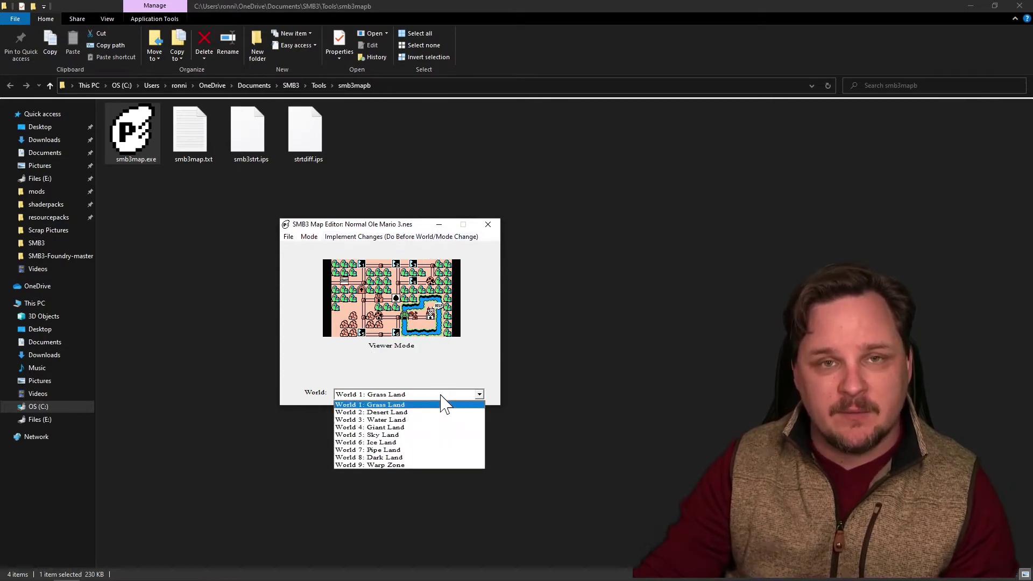
left_click(441, 395)
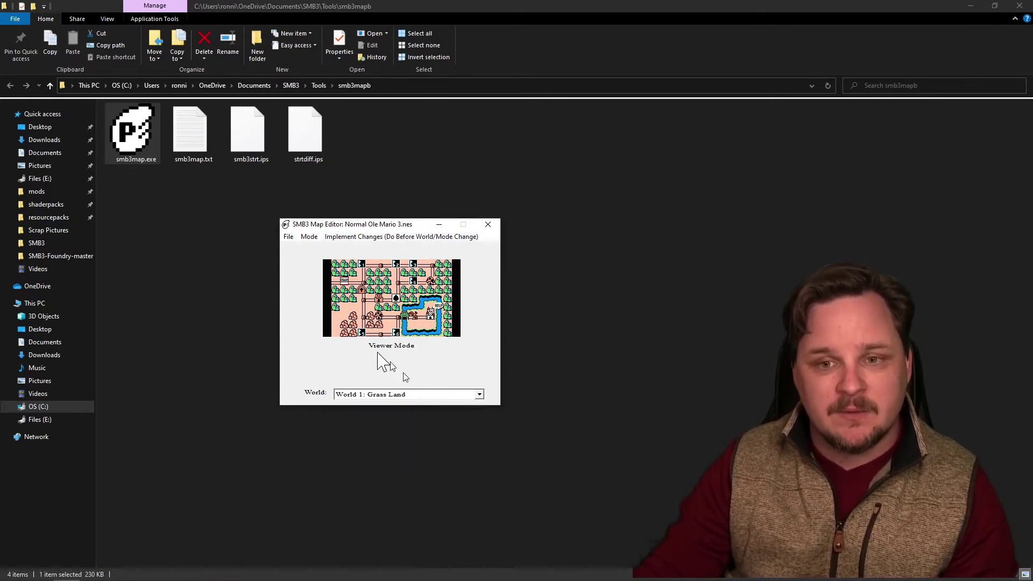
left_click(309, 238)
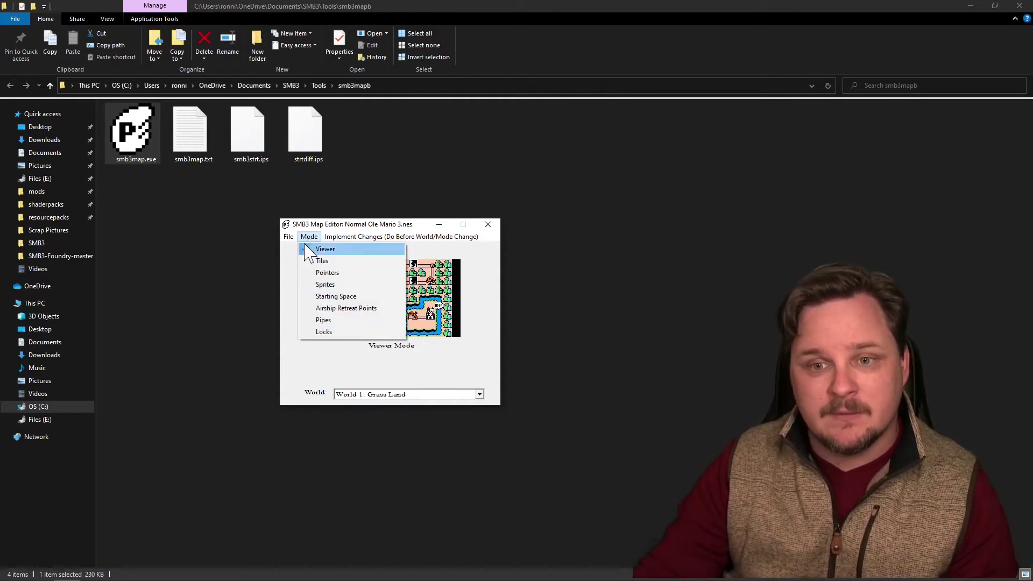
left_click(305, 239)
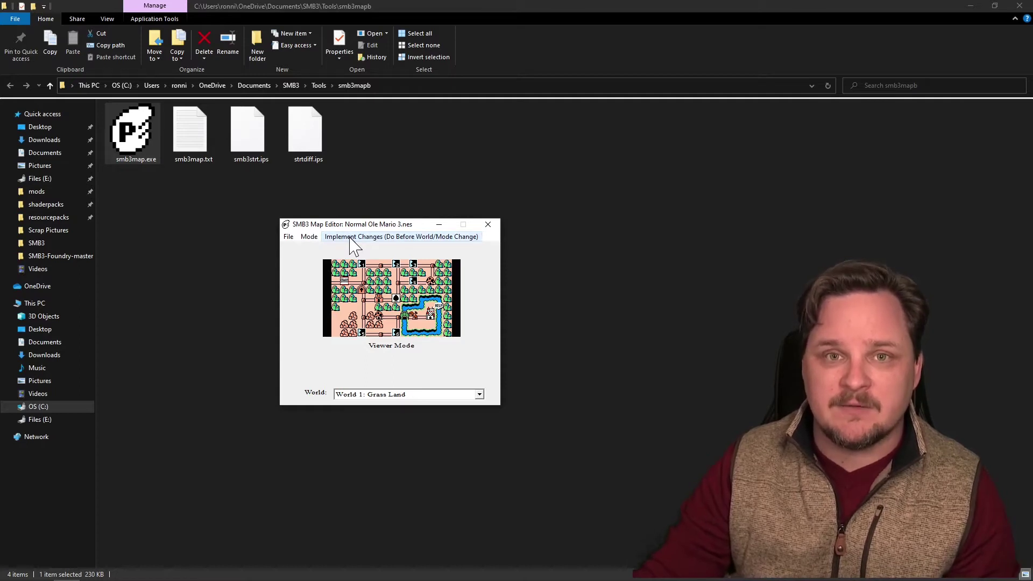
- Switch to Tiles mode and sample a Hills tile from the World 1 map
left_click(310, 238)
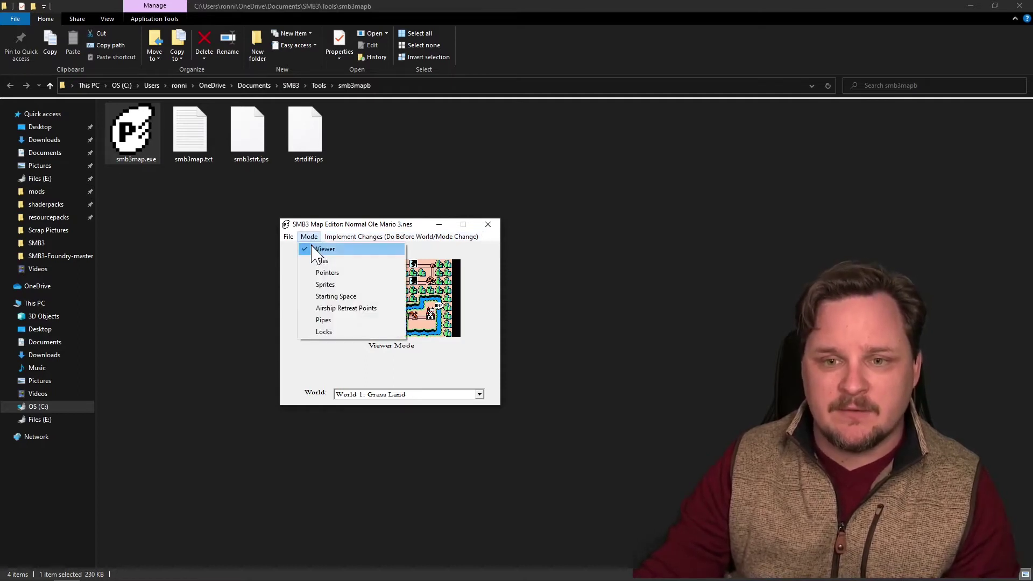
left_click(340, 263)
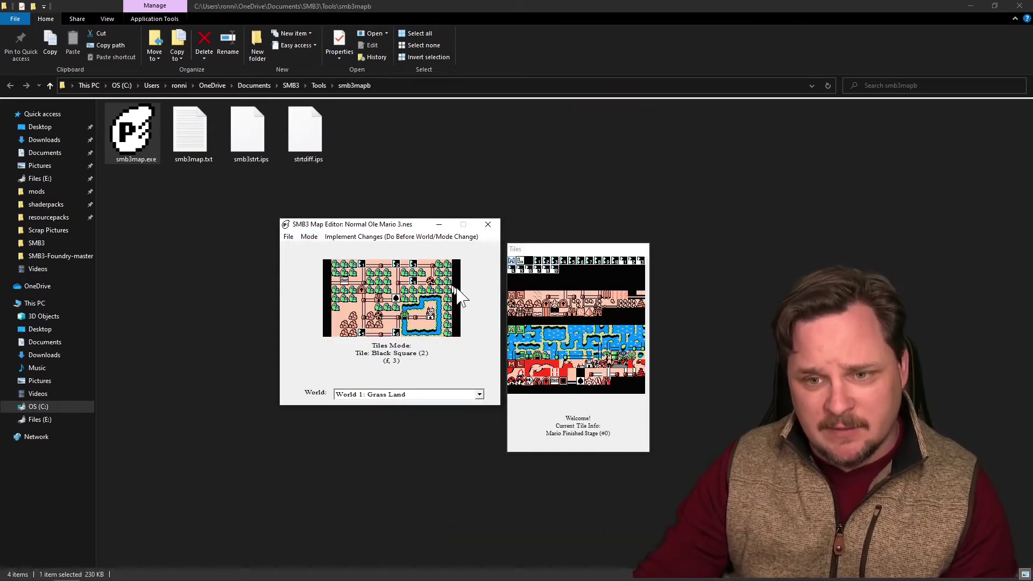
right_click(393, 294)
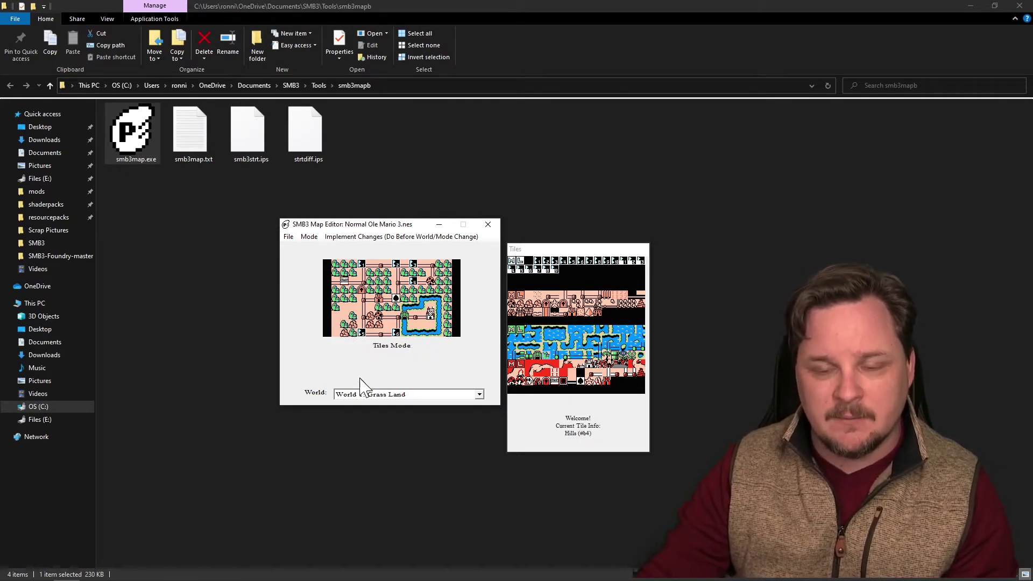
- View the World 1 level pointers in Pointers mode and return to Tiles mode with the tile palette beside the map
left_click(309, 237)
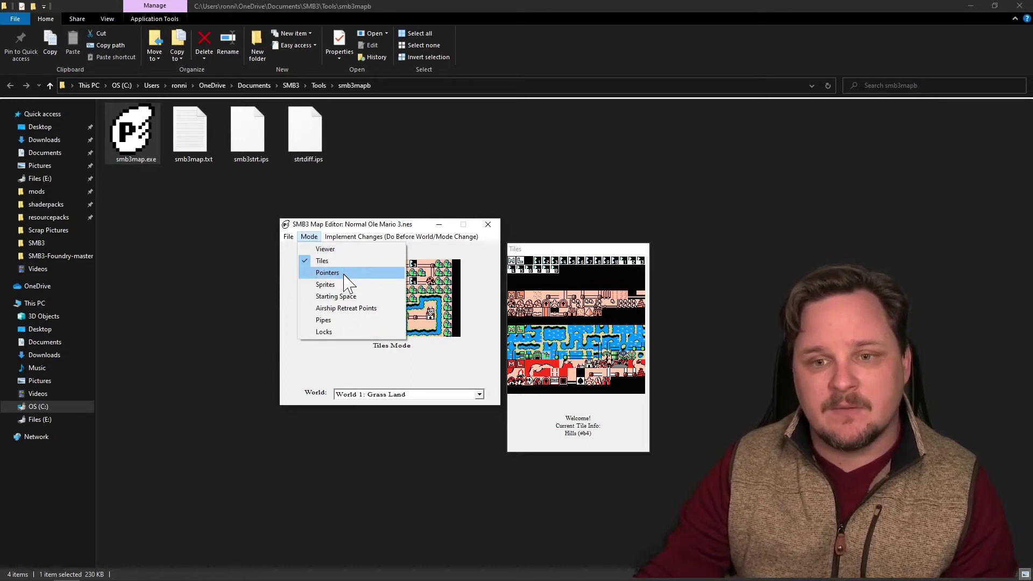
left_click(327, 273)
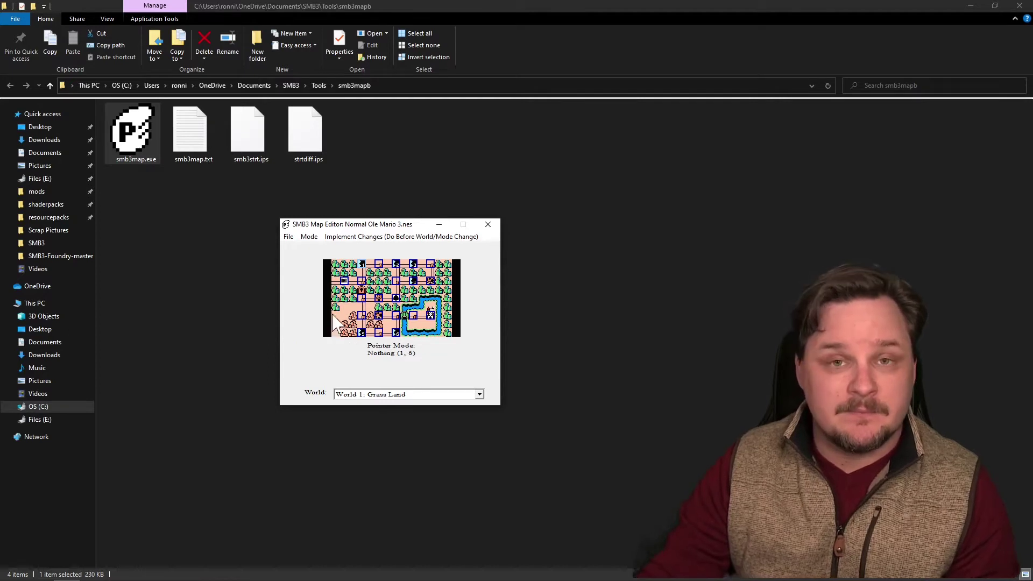
left_click(309, 237)
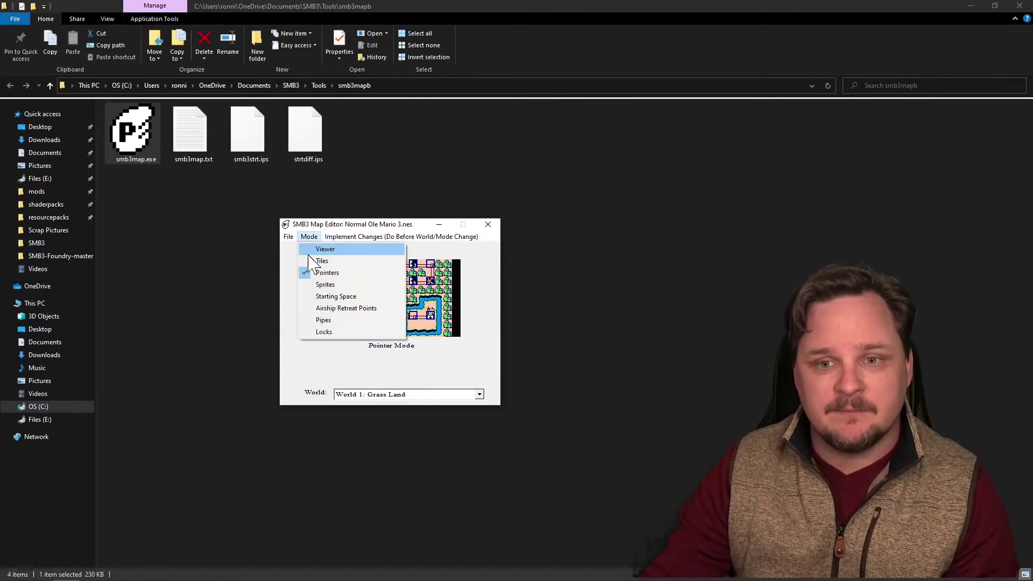
left_click(318, 261)
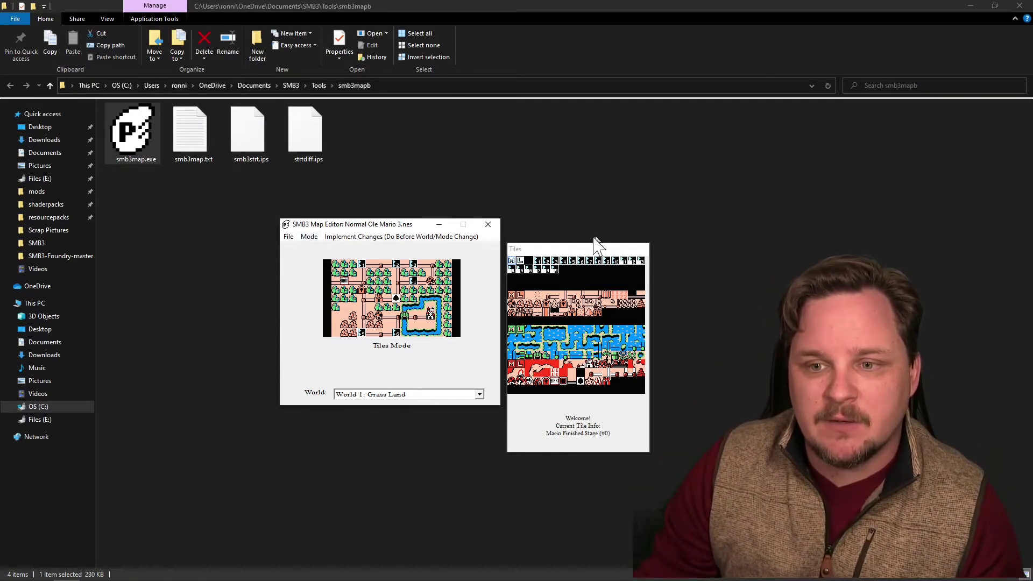
left_click_drag(587, 250, 587, 223)
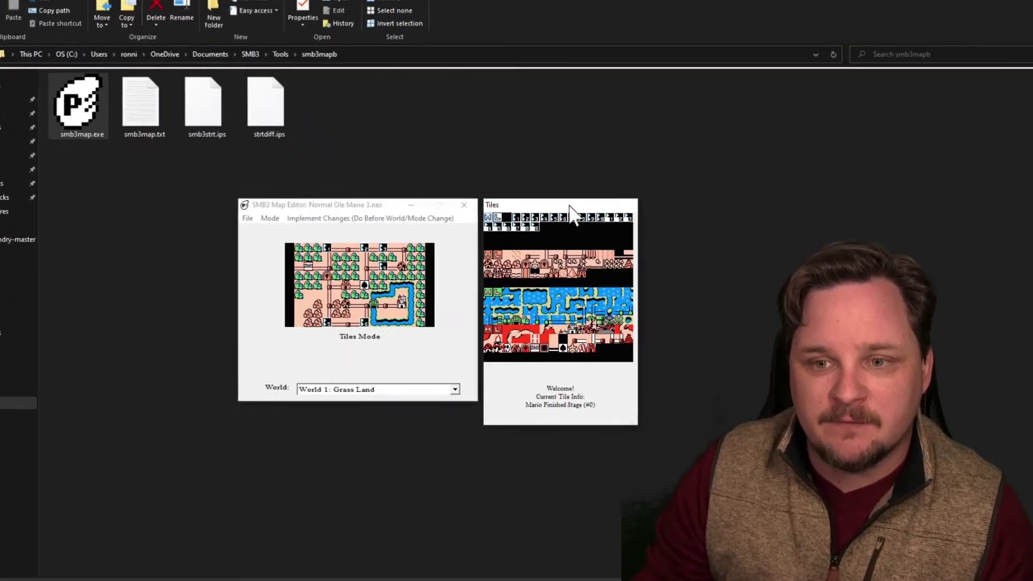
left_click(387, 219)
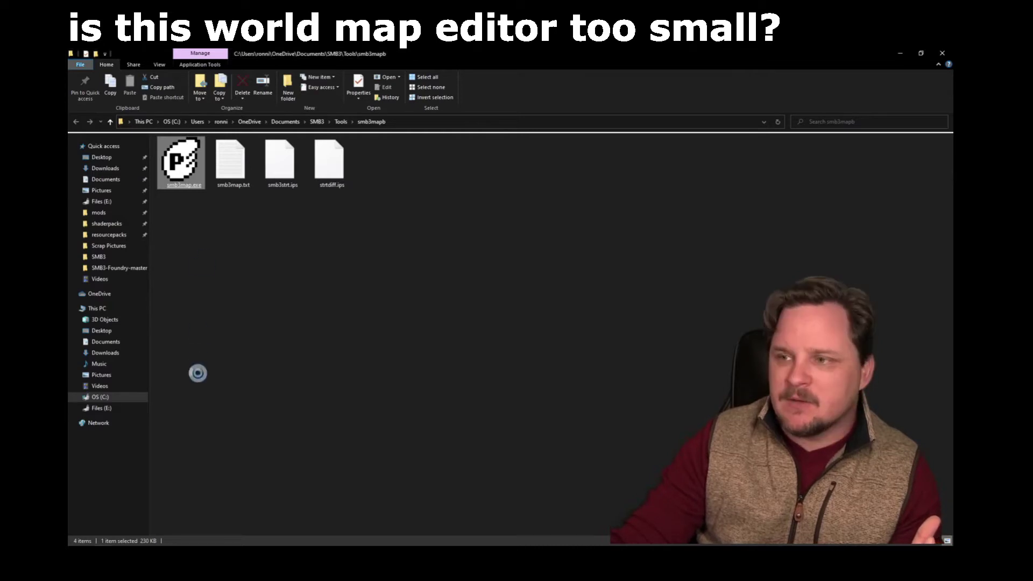
- Try the "Run in 640 x 480 screen resolution" compatibility setting in the properties of smb3map.exe
right_click(192, 391)
left_click(172, 383)
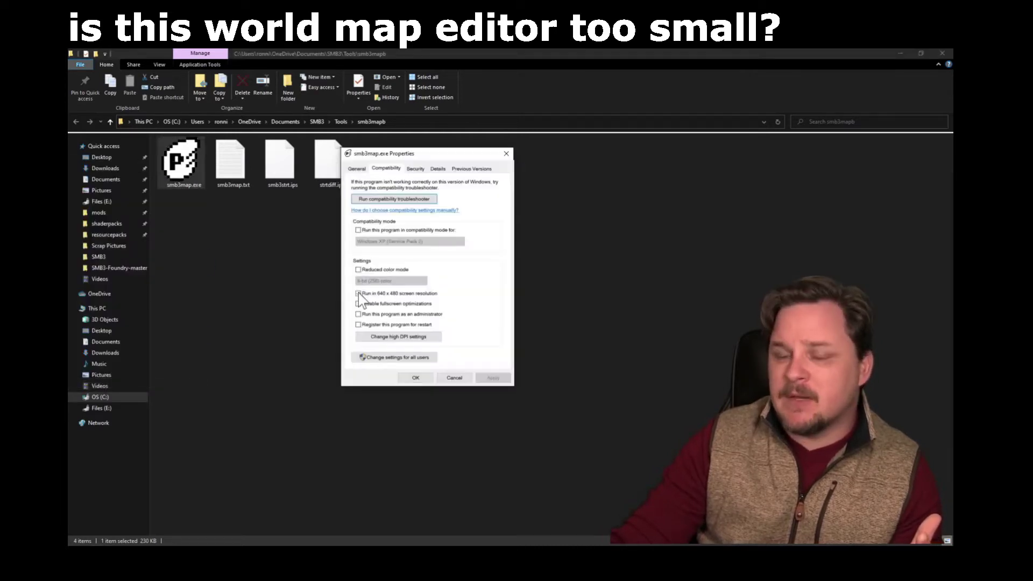
left_click(359, 294)
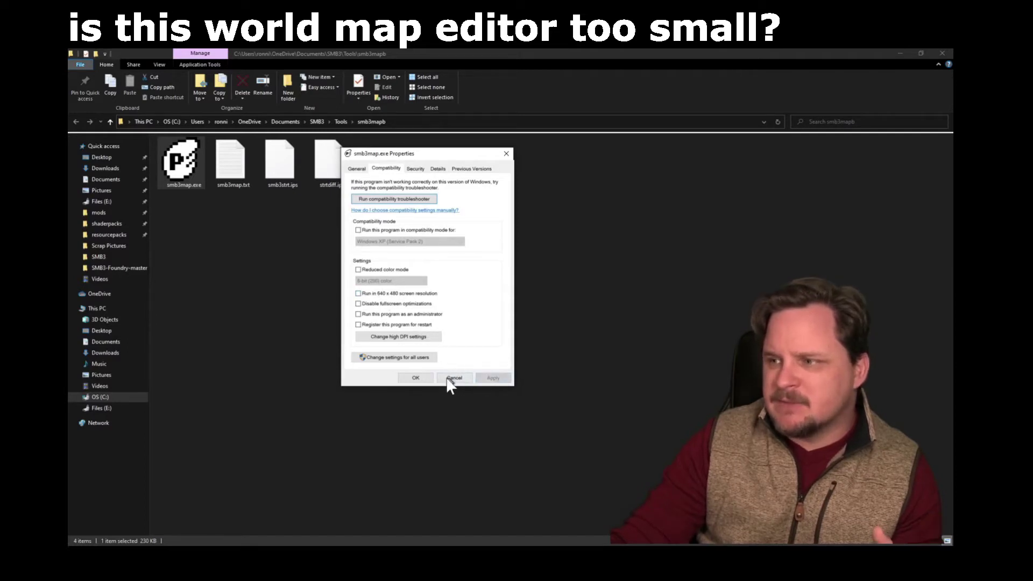
left_click(414, 379)
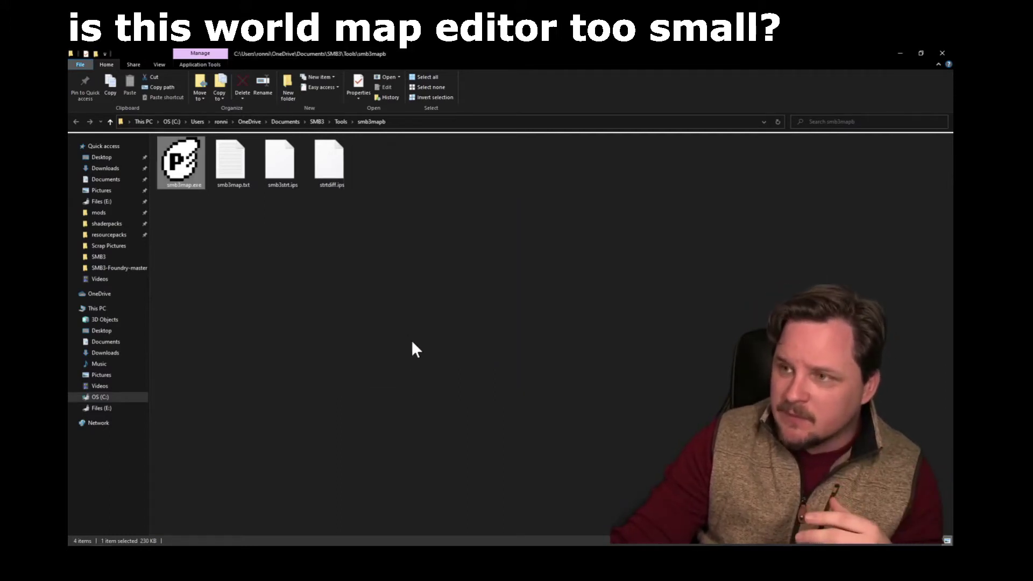
- Relaunch smb3map.exe and reopen the ROM Normal Ole Mario 3.nes
double_click(182, 177)
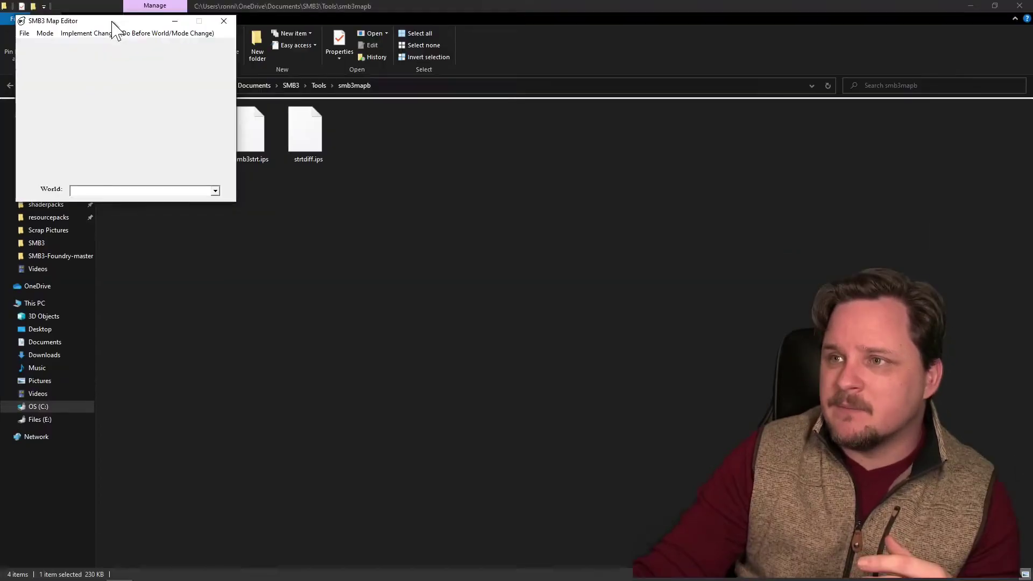
left_click_drag(162, 70, 443, 230)
left_click(357, 237)
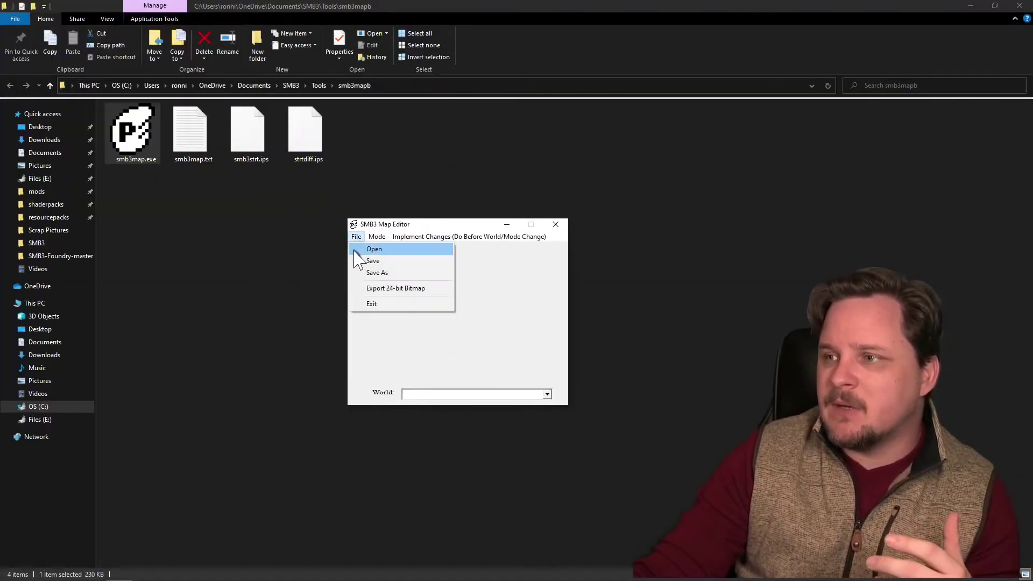
left_click(366, 248)
double_click(468, 401)
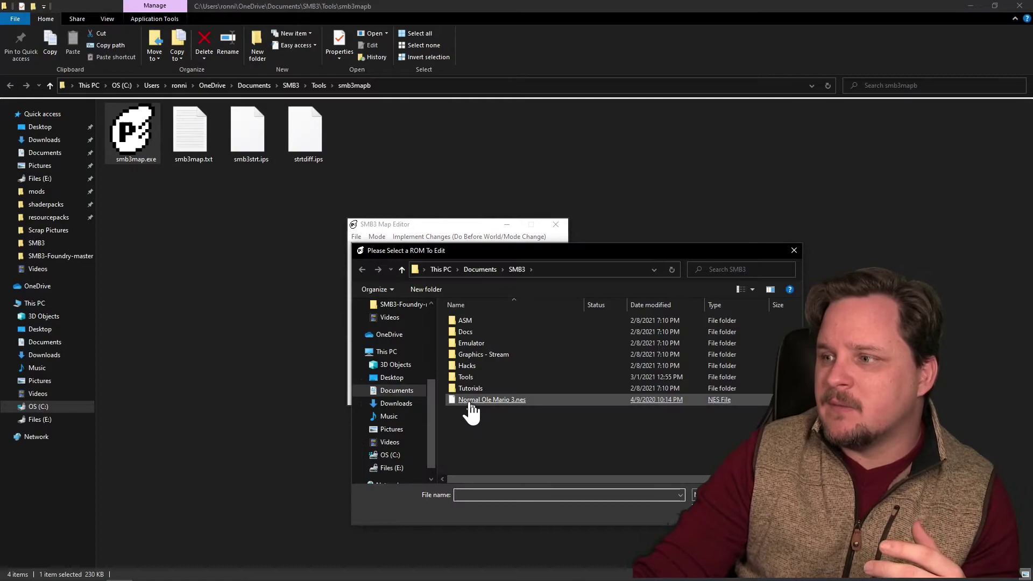
- Switch to Tiles mode and try selecting the E.-W. Road A, S. E. Road Connector A and N.-S. Road A tiles in turn
left_click(377, 237)
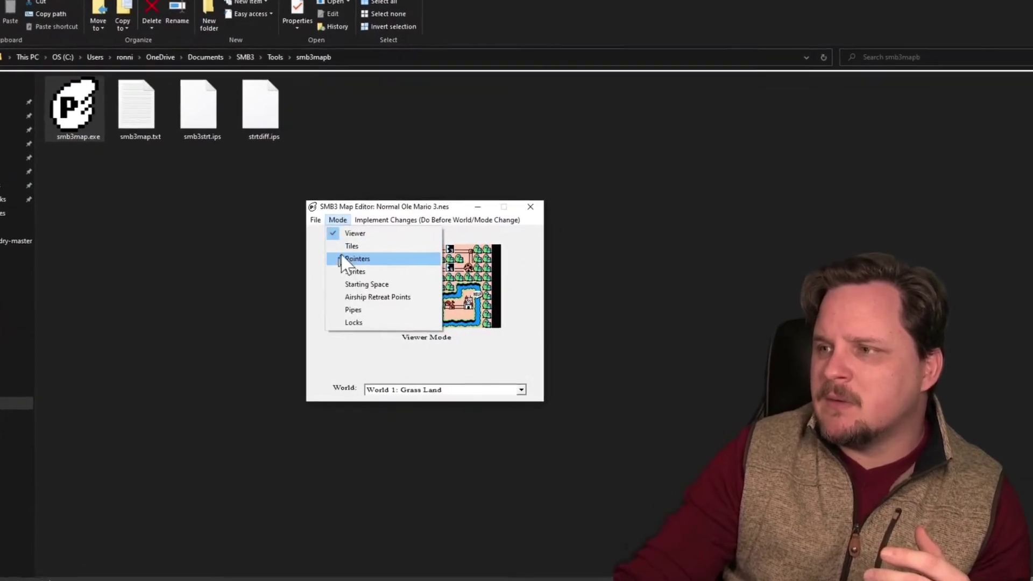
left_click(388, 260)
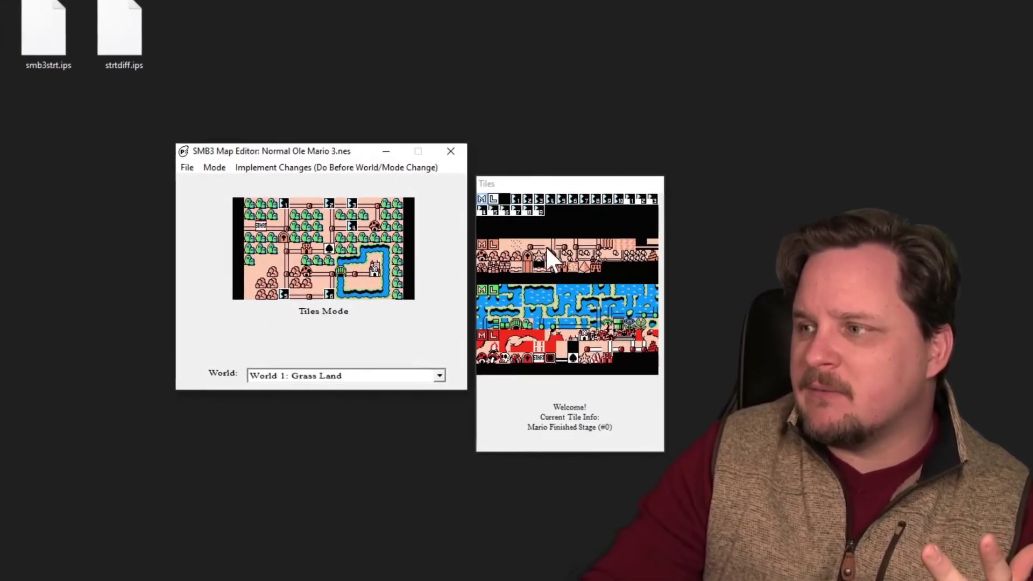
left_click(506, 226)
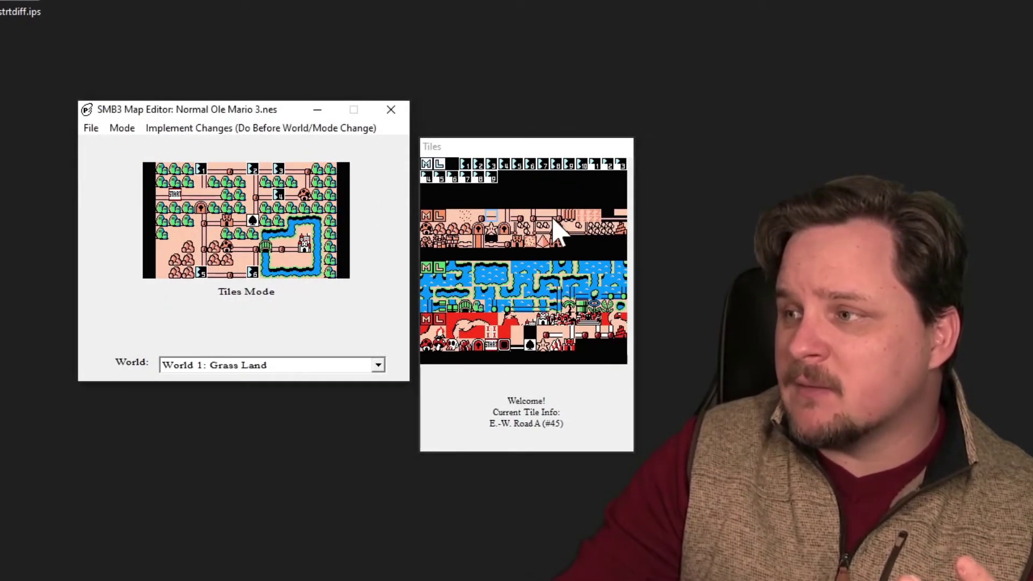
left_click(556, 217)
left_click(231, 203)
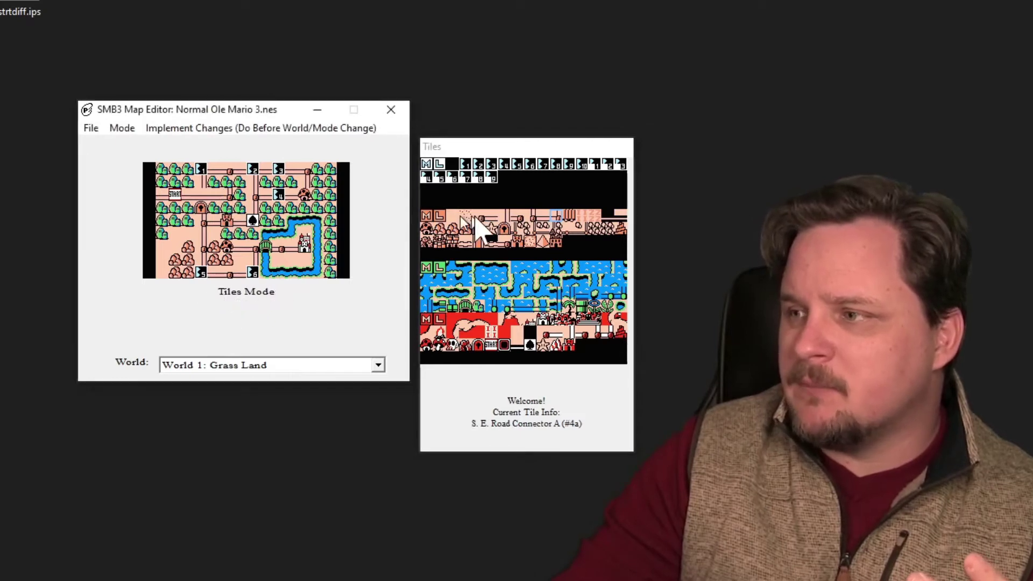
left_click(504, 216)
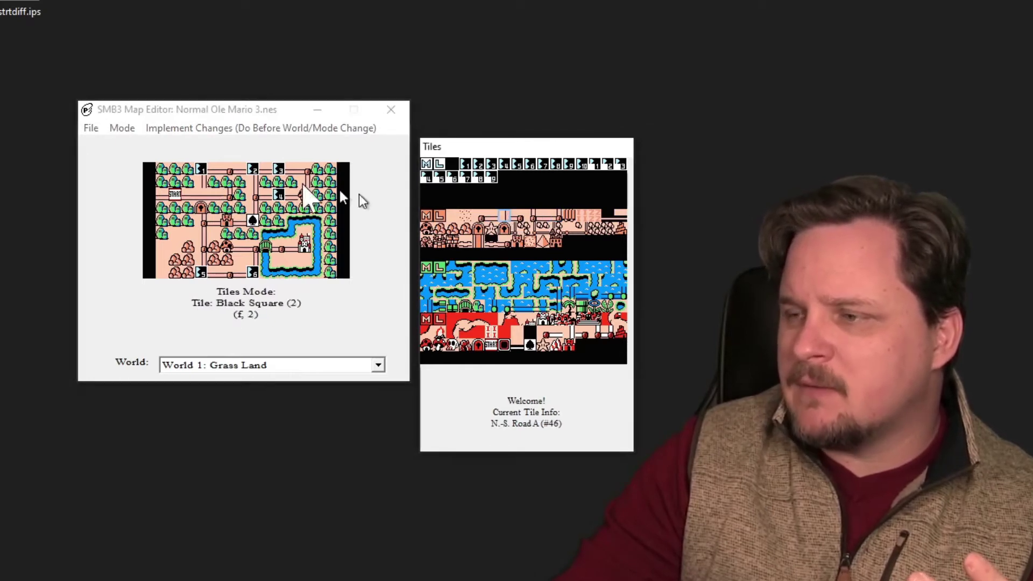
left_click(225, 185)
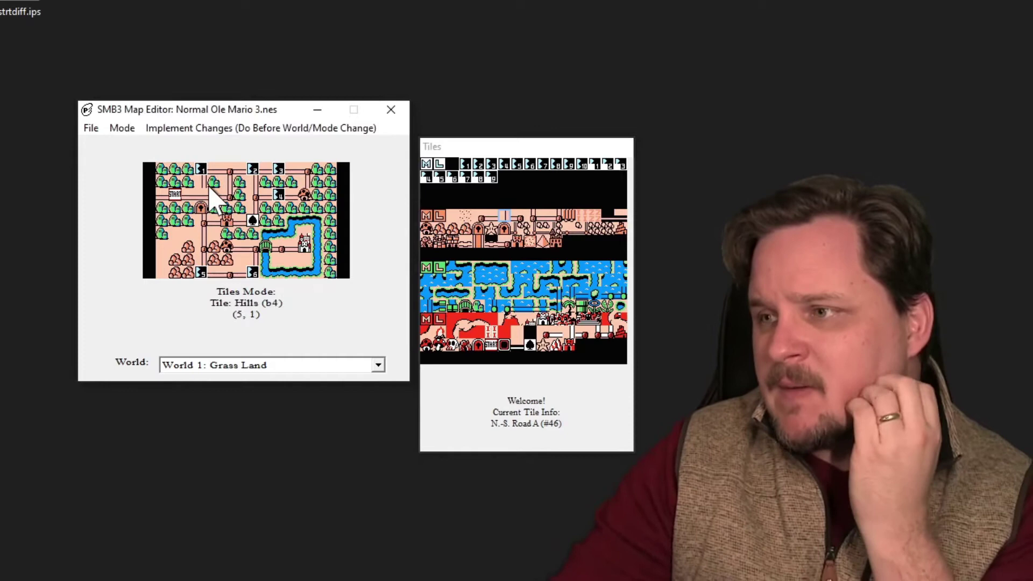
- Cover World 1's Level 1 space and its adjoining roads with Hills, and place a Level 1 tile two spaces east on the top road
right_click(207, 179)
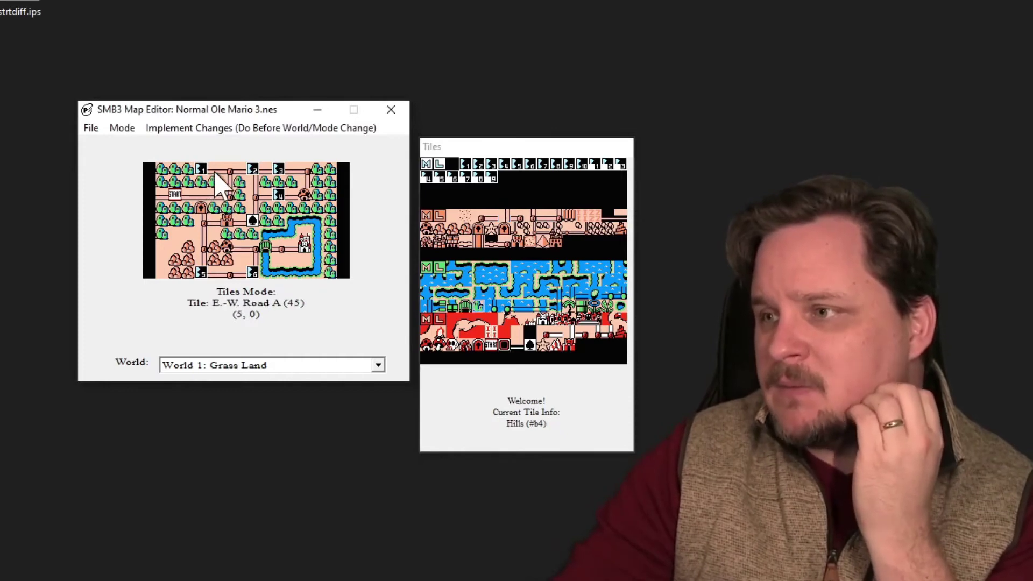
right_click(214, 171)
right_click(216, 183)
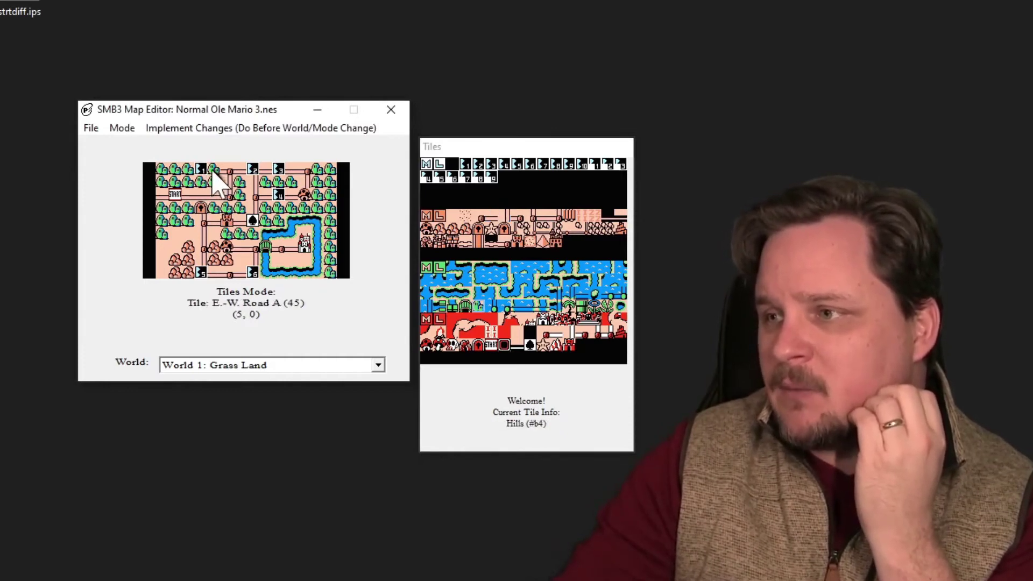
left_click(202, 170)
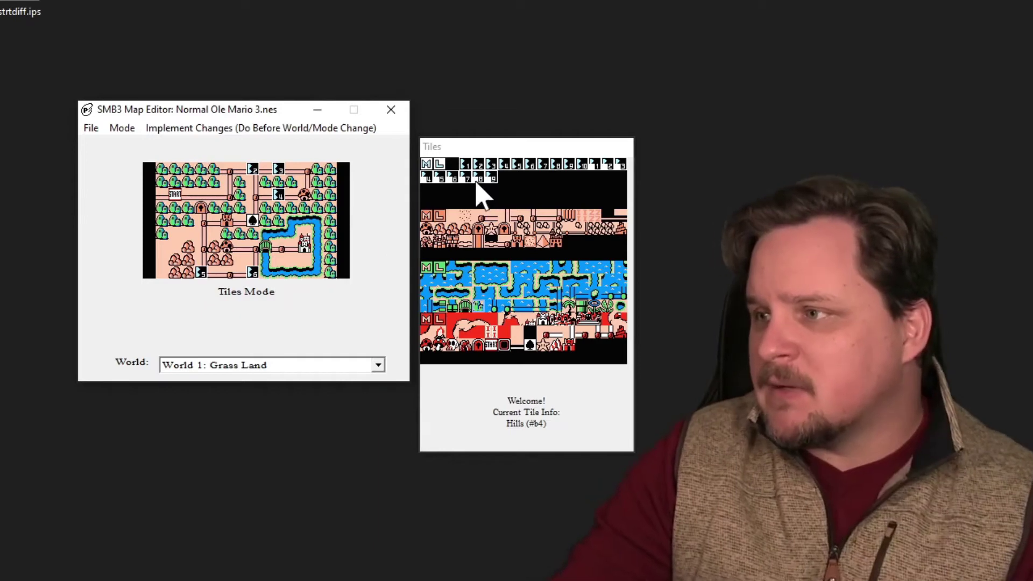
left_click(466, 165)
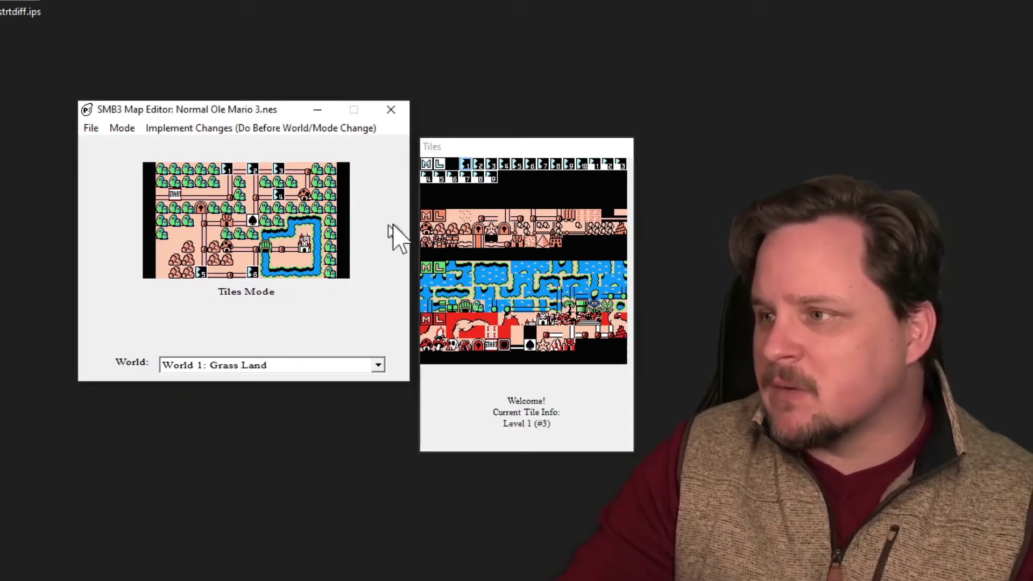
- Place an E. Road Connector A tile on the road just above World 1's locked door and save the ROM
left_click(518, 216)
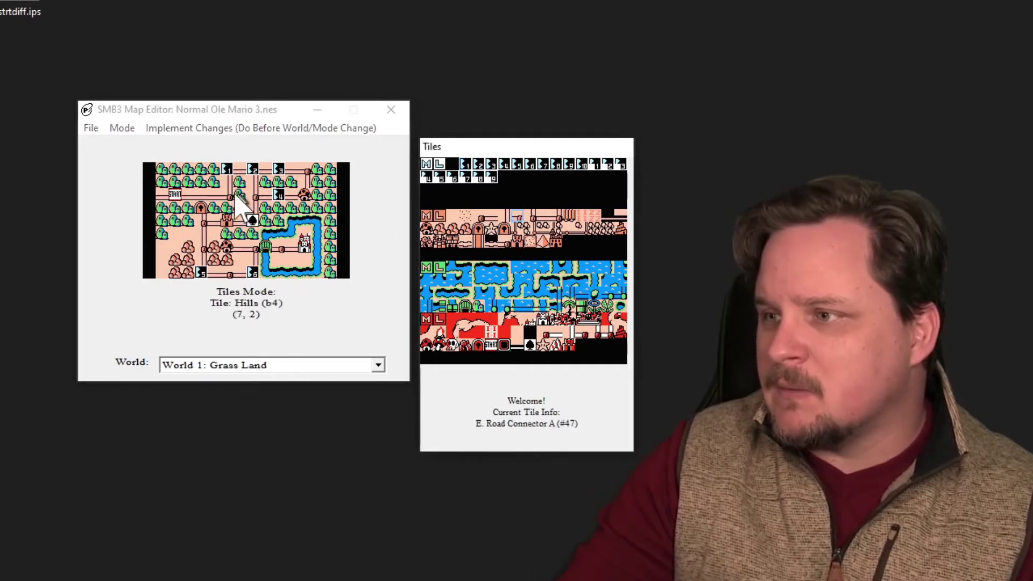
right_click(199, 197)
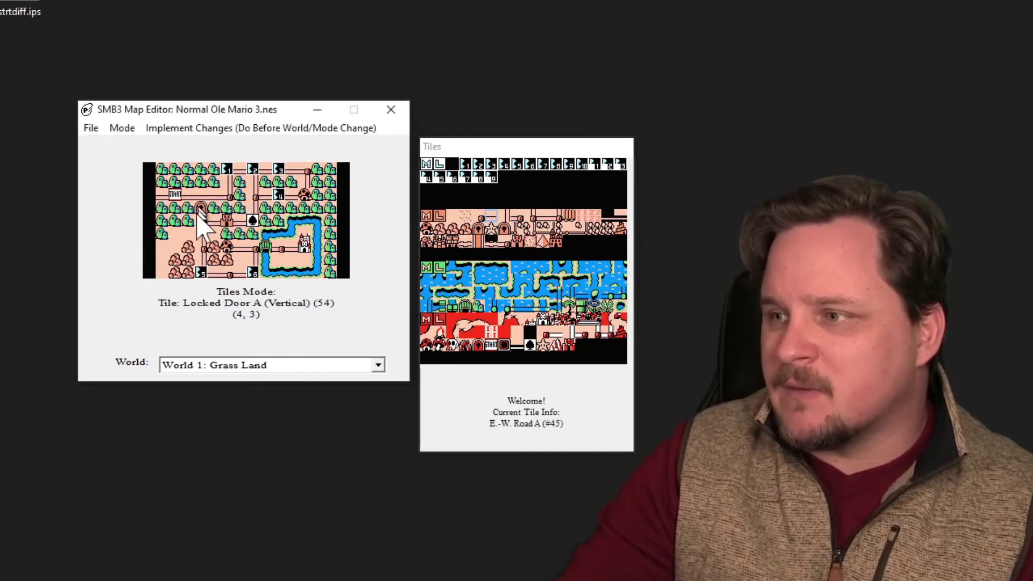
left_click(517, 217)
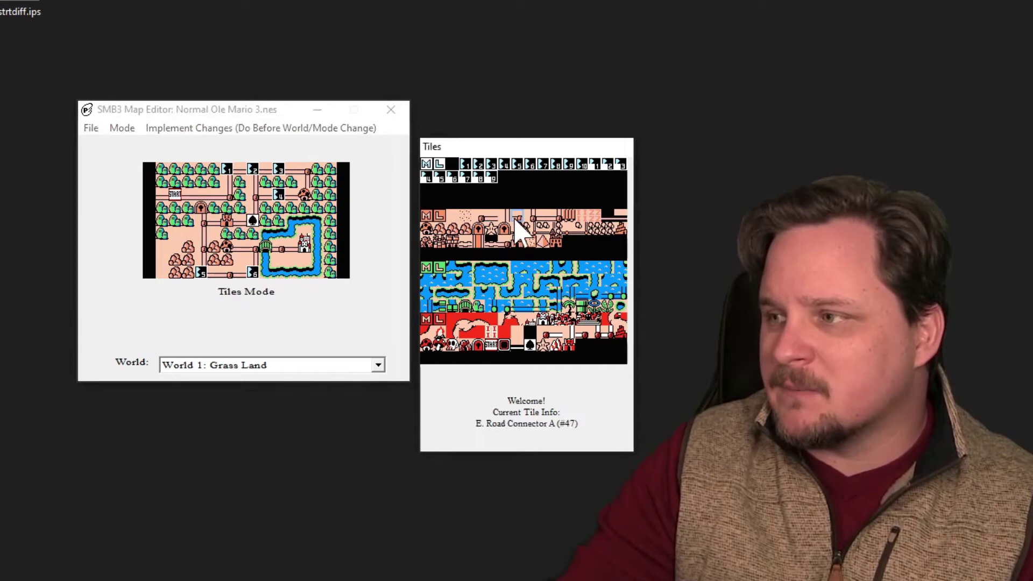
left_click(201, 207)
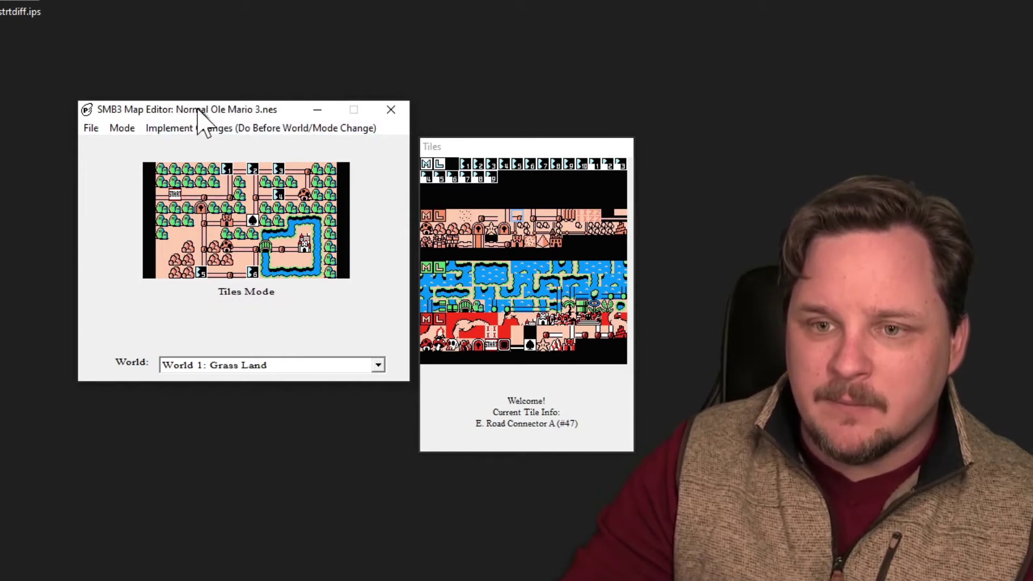
left_click_drag(199, 111, 211, 102)
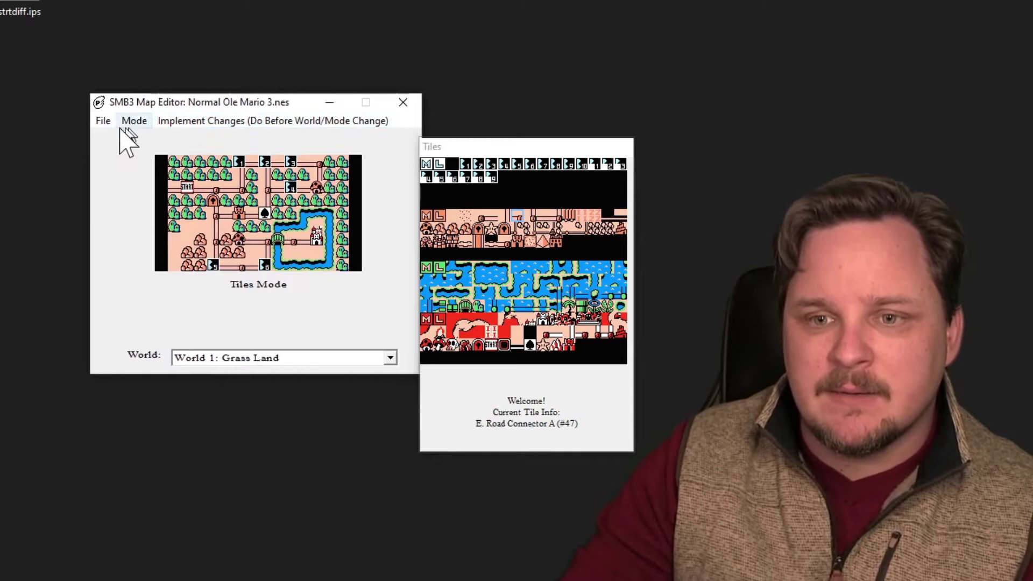
left_click(103, 122)
left_click(115, 156)
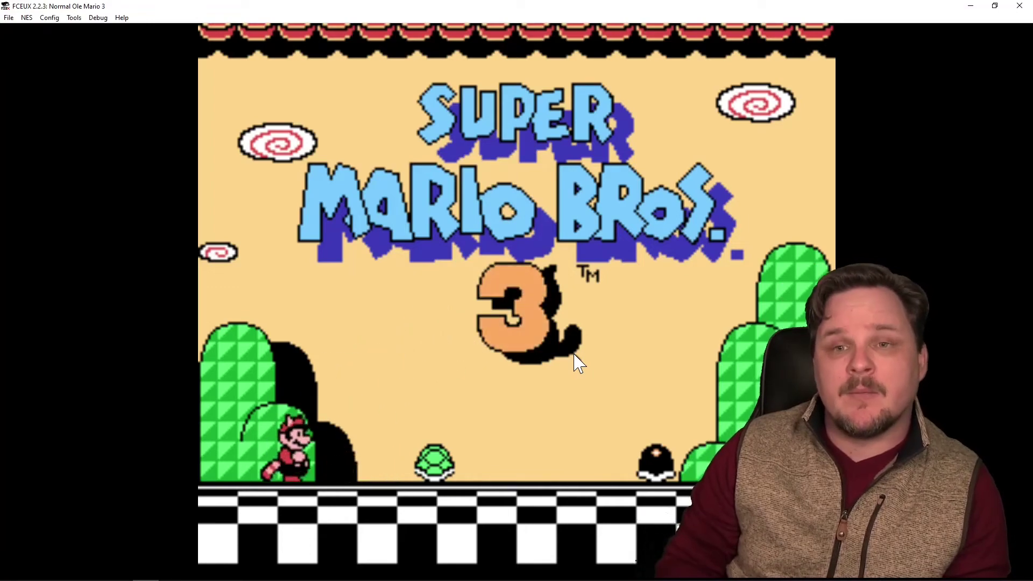
- Test the saved ROM in FCEUX by starting a game and moving Mario from START into the relocated Level 1
key("Return")
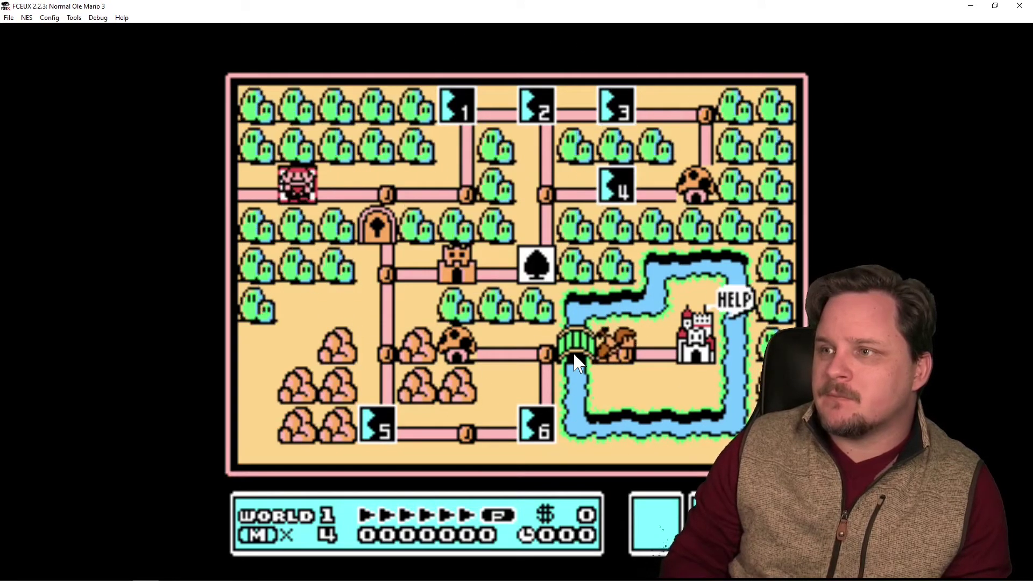
key("Right")
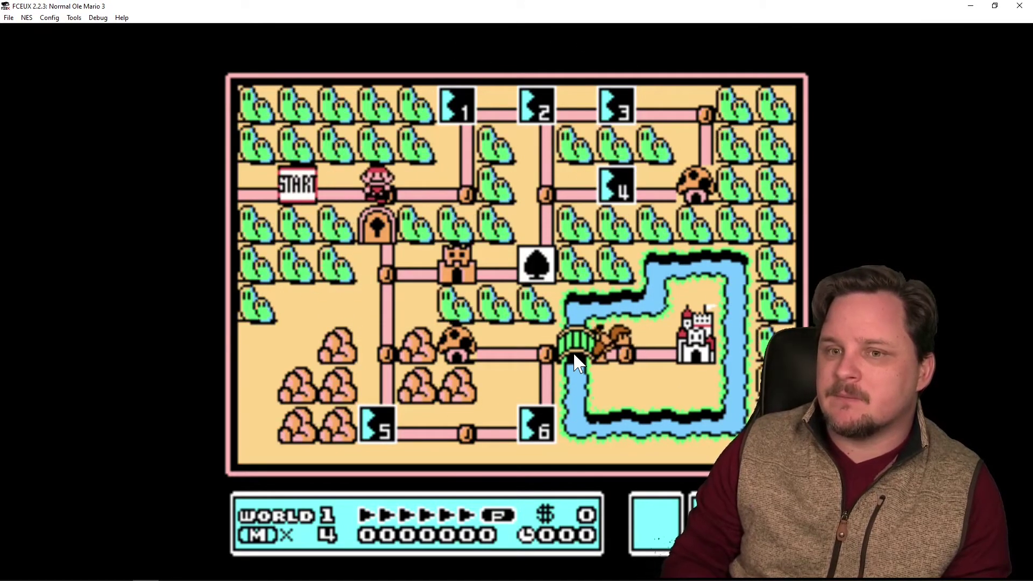
key("Right")
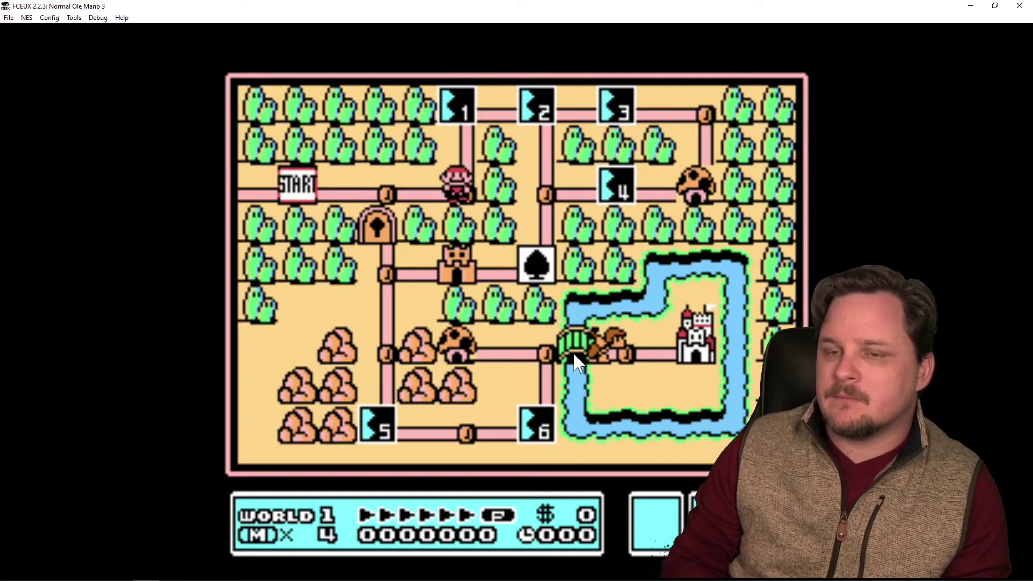
key("Up")
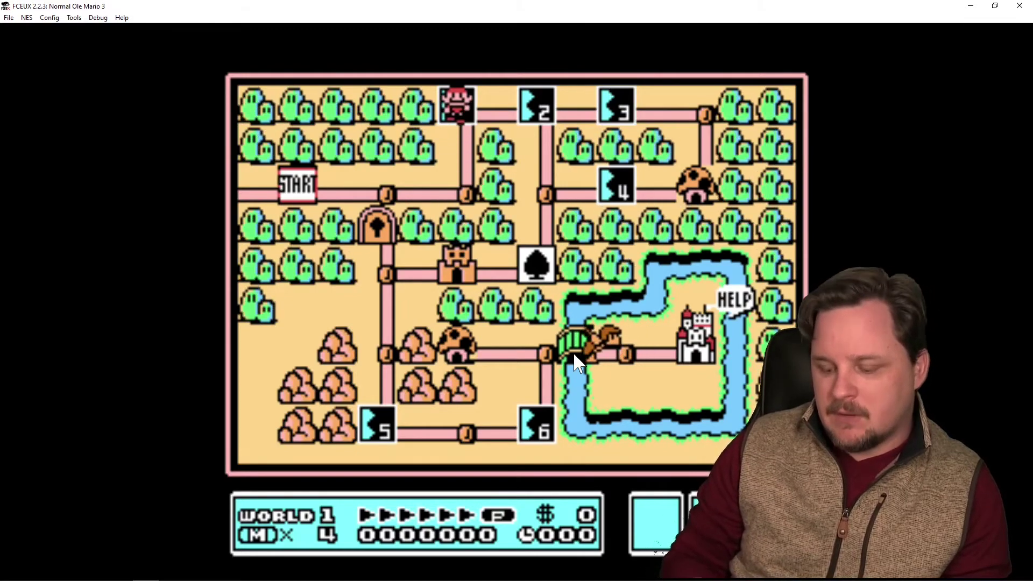
key("f")
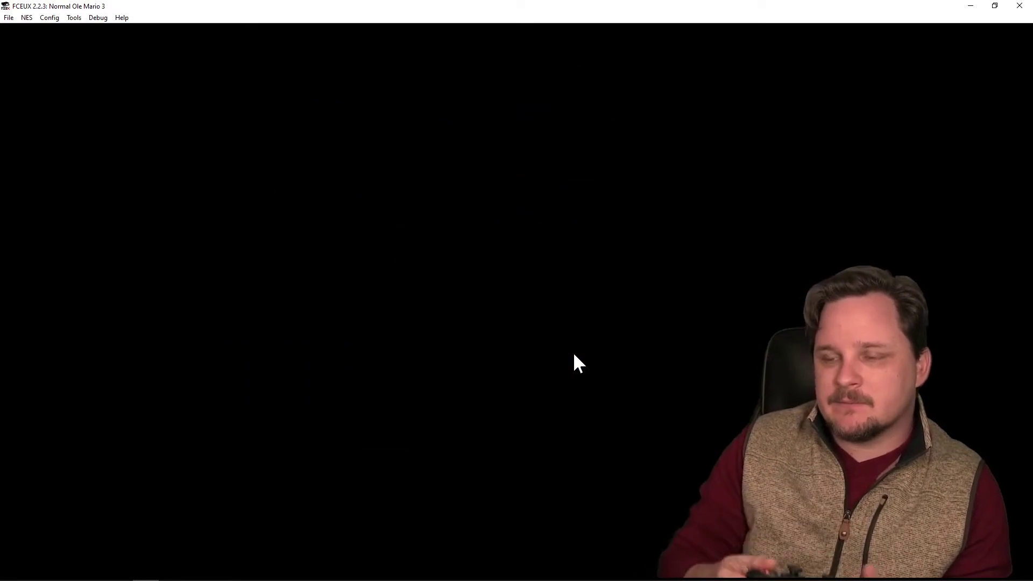
- Run and jump Mario around the area loaded from the Level 1 tile to check which level it is
key("Right")
key("f")
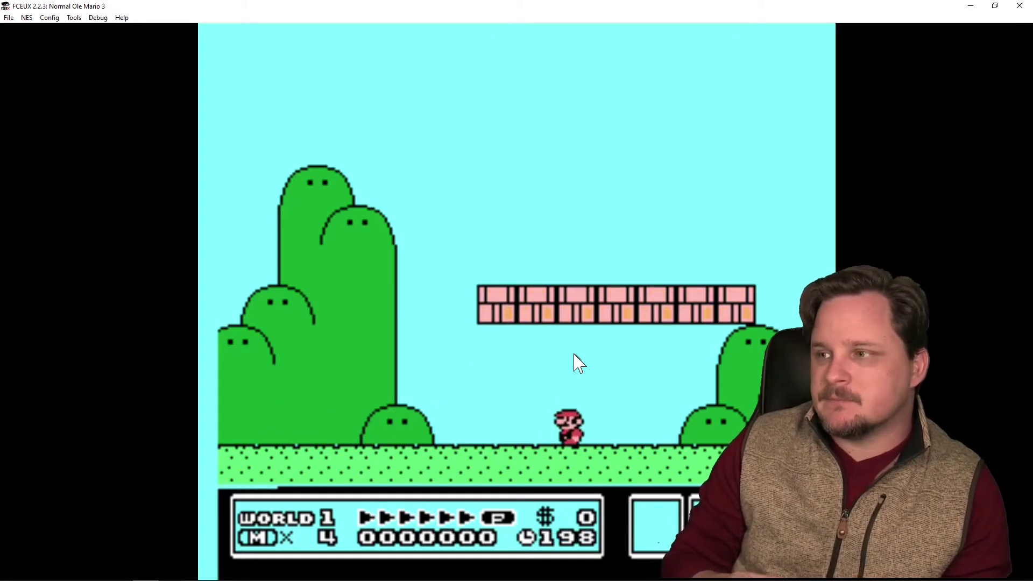
key("Right")
key("f")
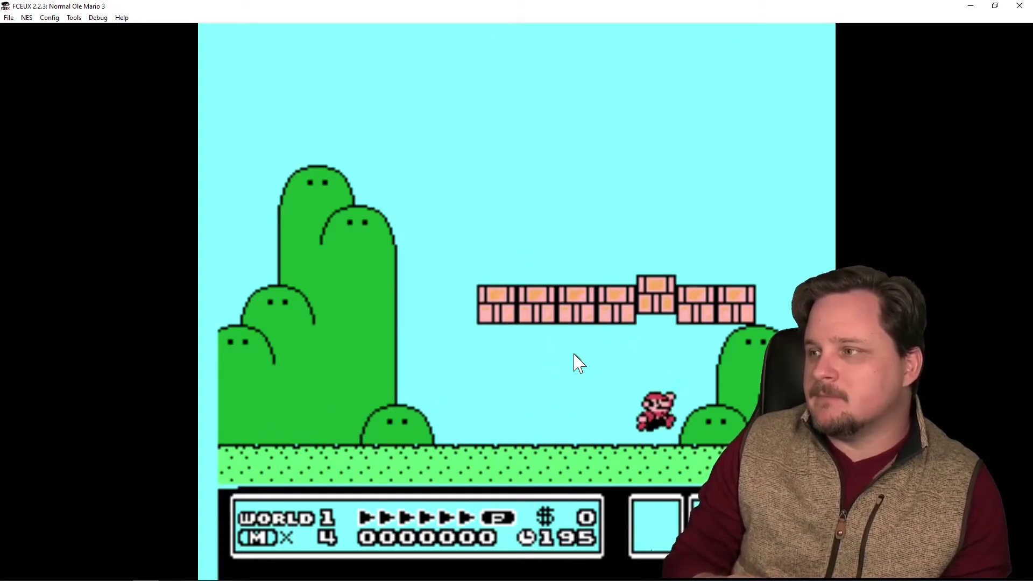
key("Left")
key("f")
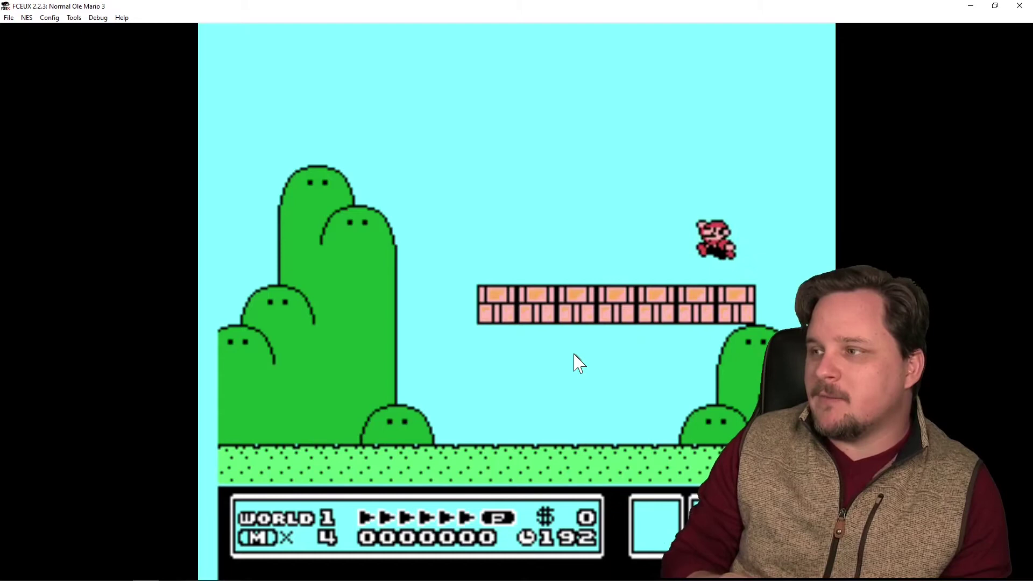
key("f")
key("Right")
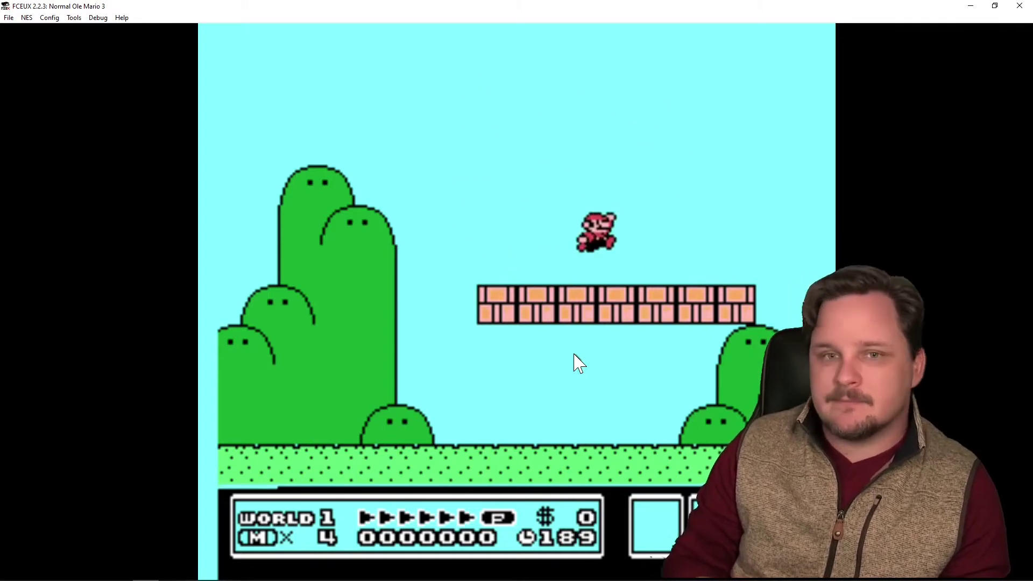
key("f")
key("f")
key("Left")
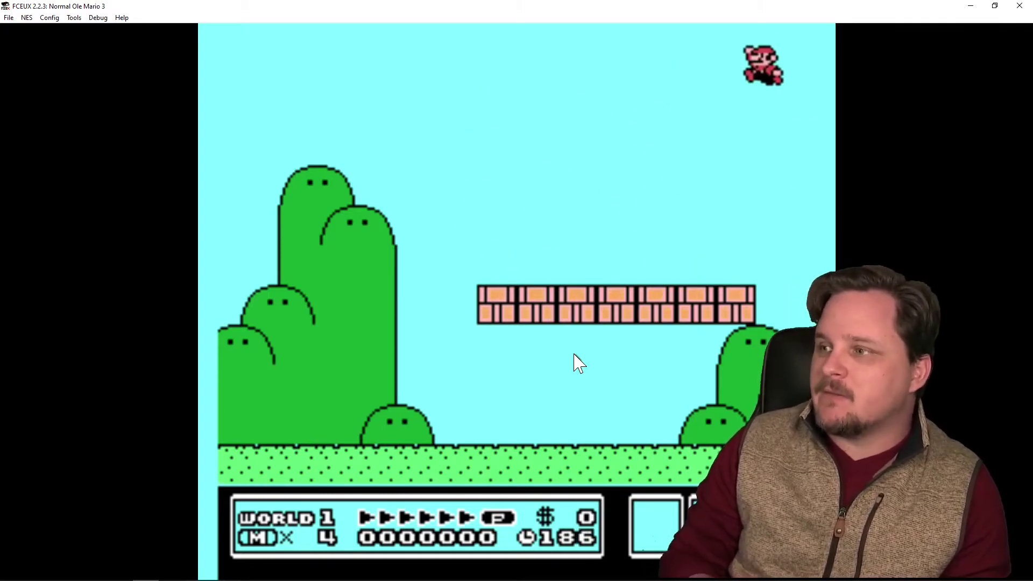
key("f")
key("Right")
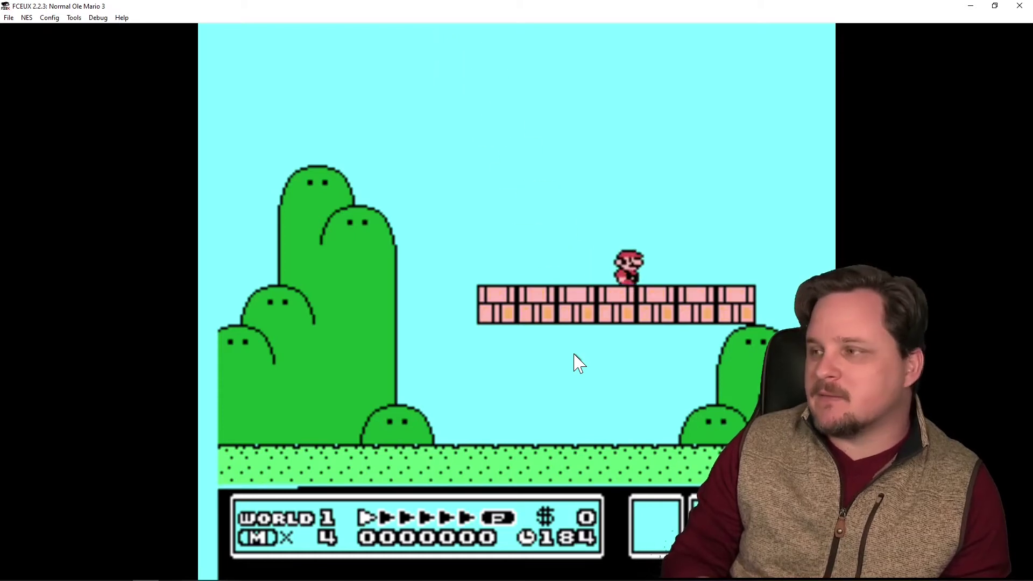
key("f")
key("Left")
key("f")
key("Left")
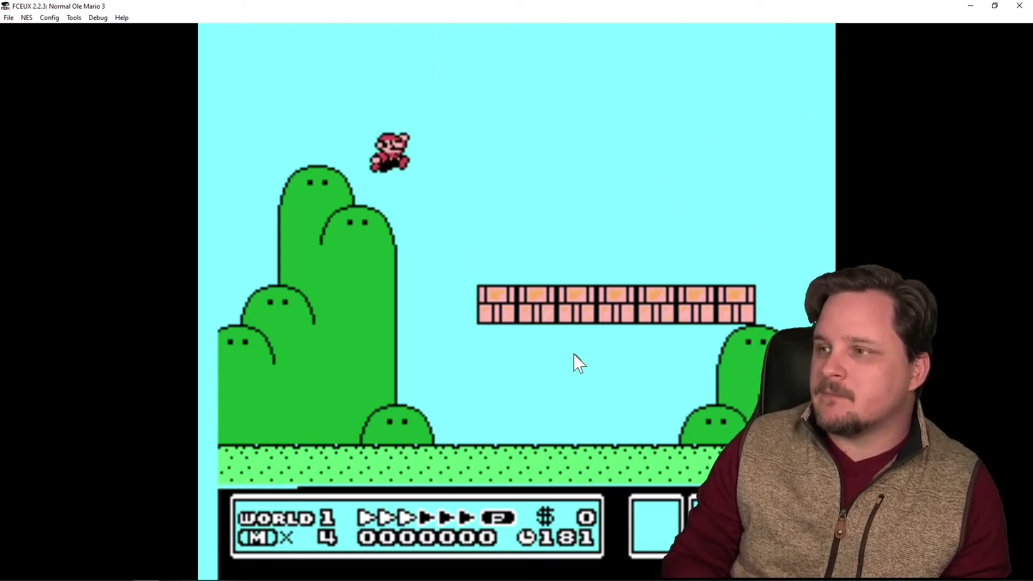
key("Right")
key("f")
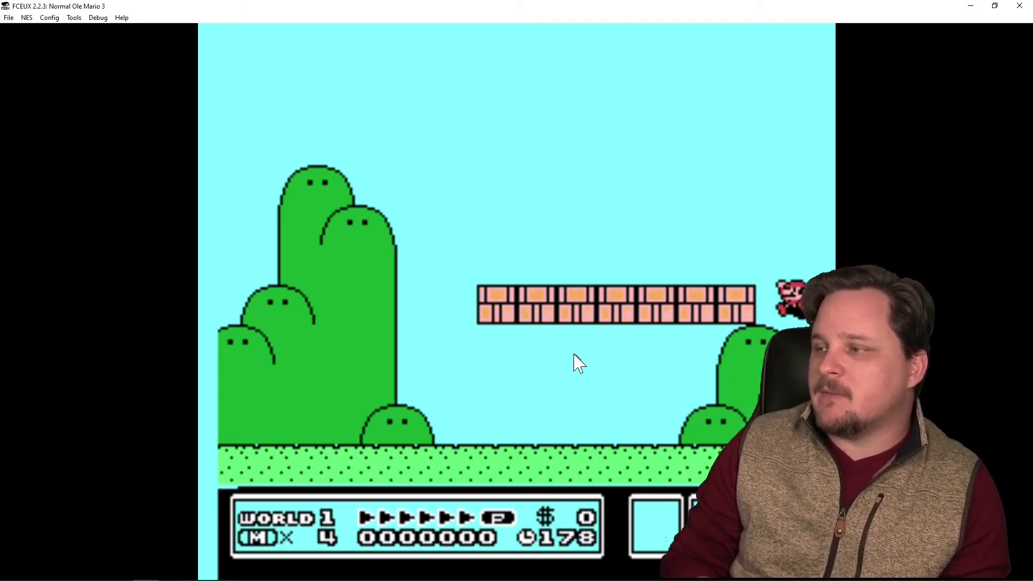
key("Left")
key("f")
key("Left")
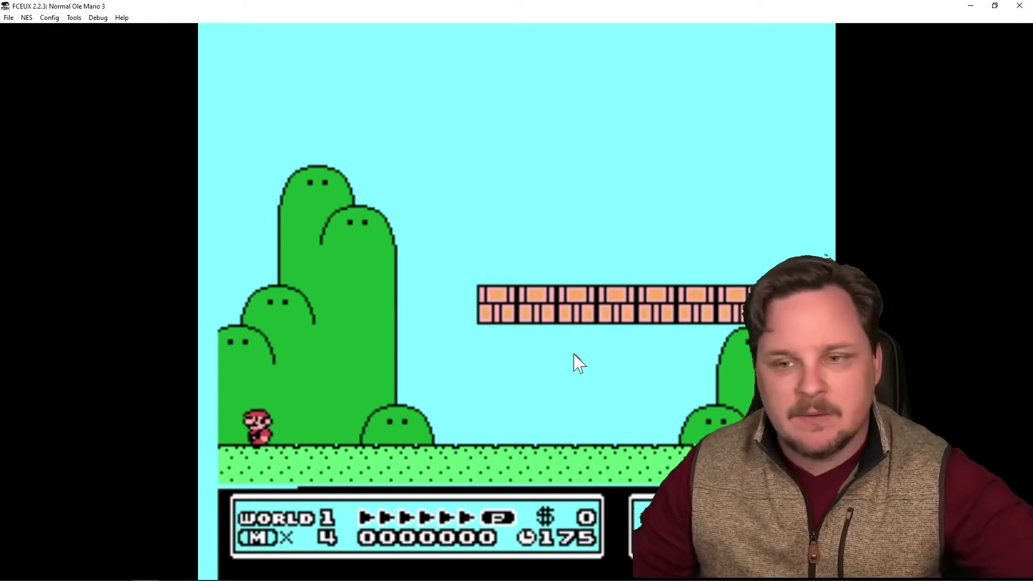
- Close the emulator, return to the SMB3 Map Editor and switch it from Tiles to Pointers mode
left_click(1018, 6)
left_click(299, 384)
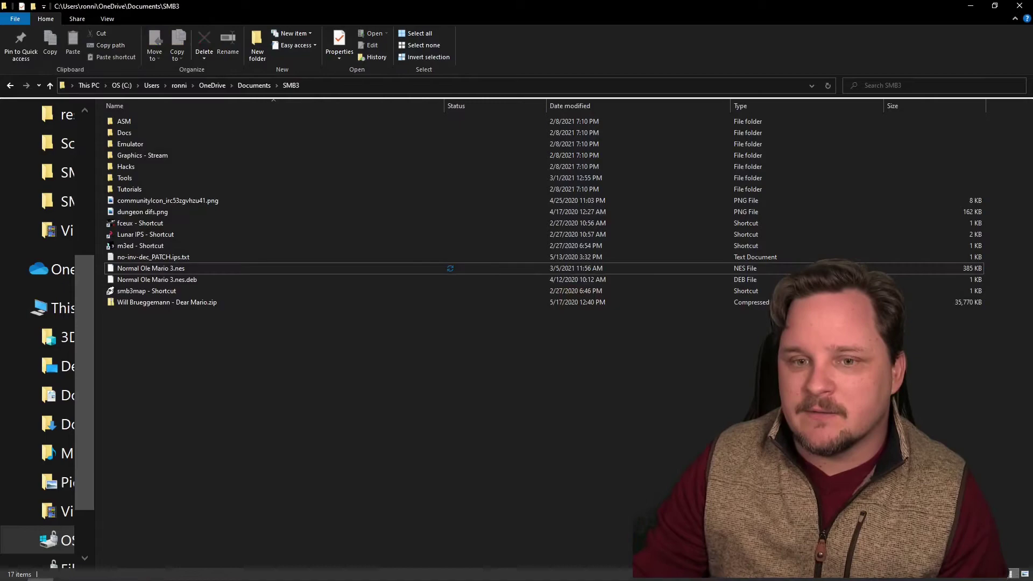
left_click(119, 571)
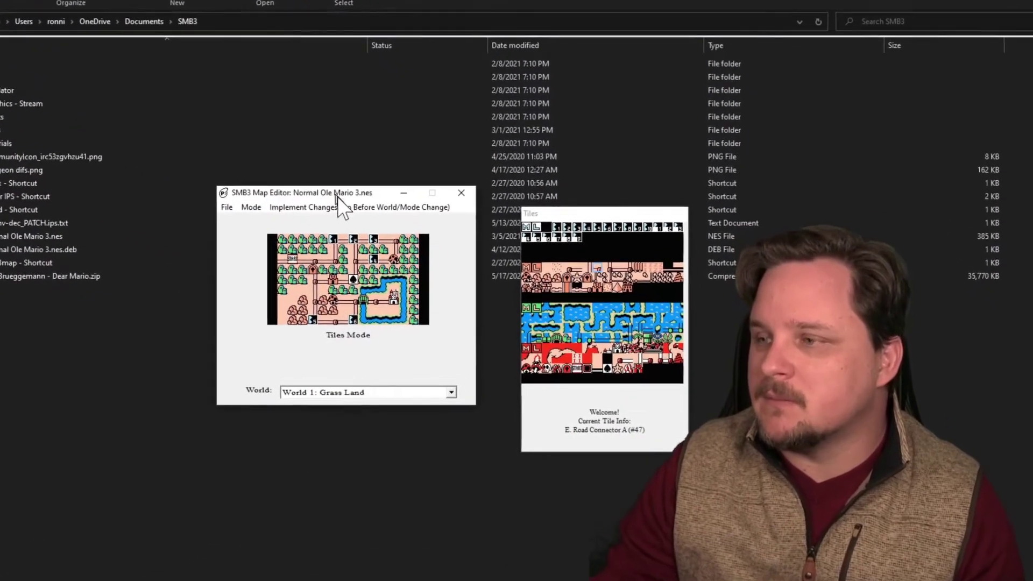
left_click(260, 209)
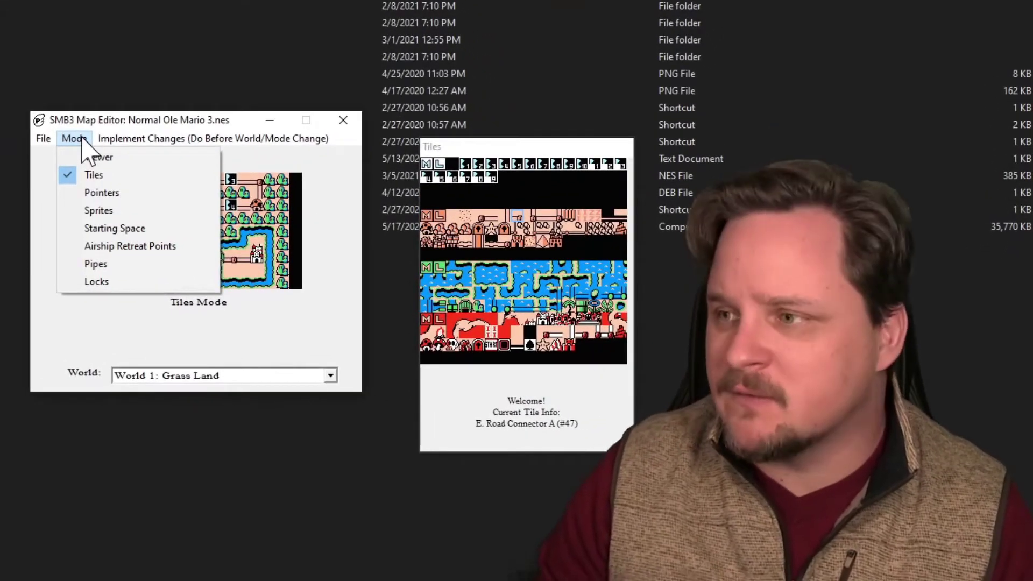
left_click(75, 139)
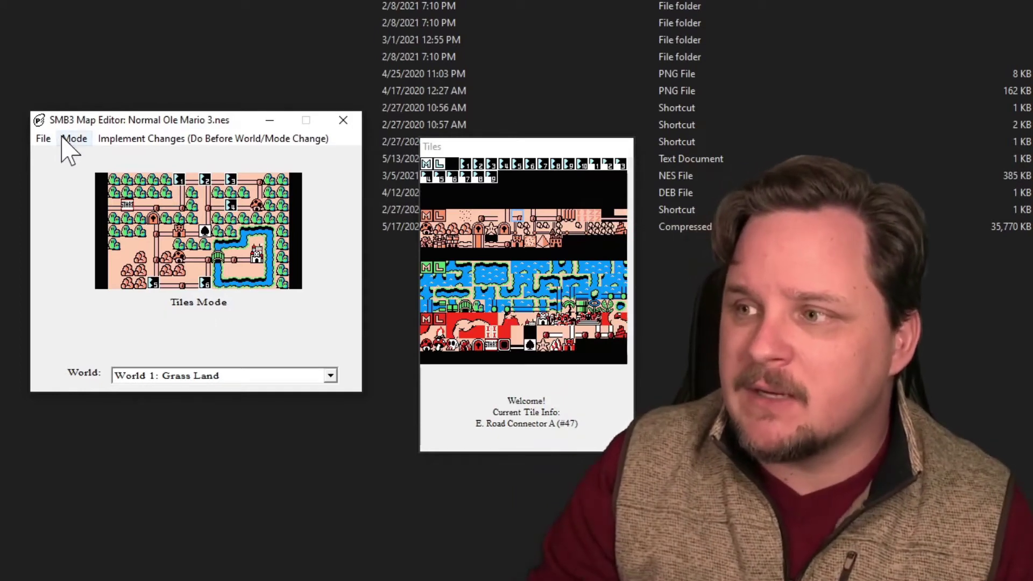
left_click(73, 139)
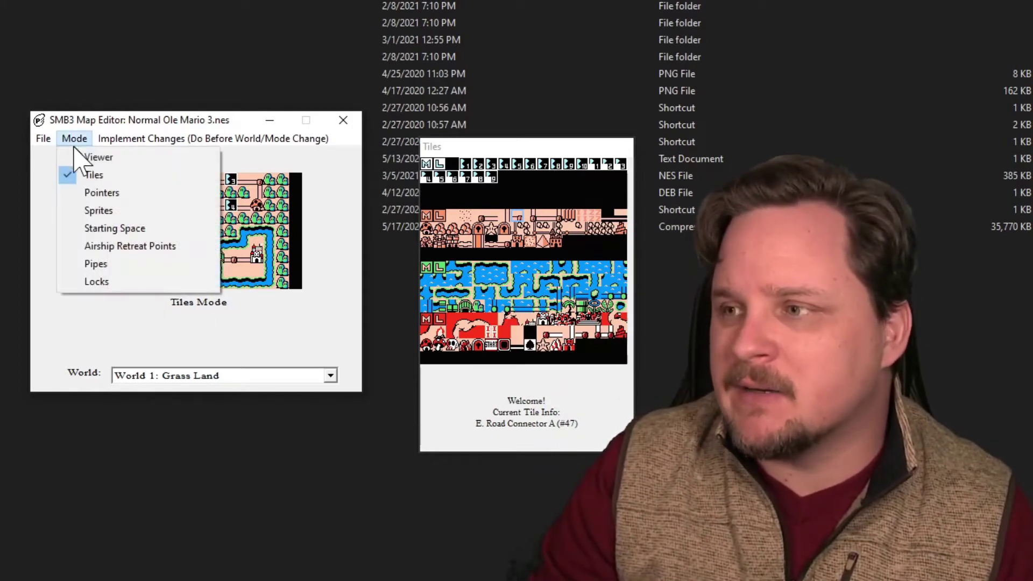
left_click(105, 194)
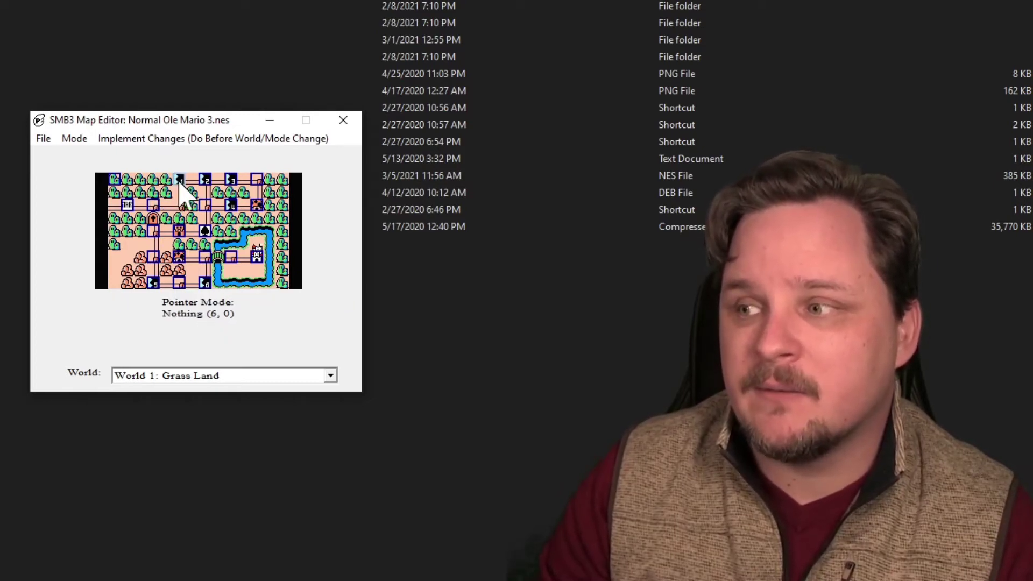
- Move the World 1-1 pointer onto the Level 1 tile at (6, 0), save the ROM and minimize the editor
left_click(179, 182)
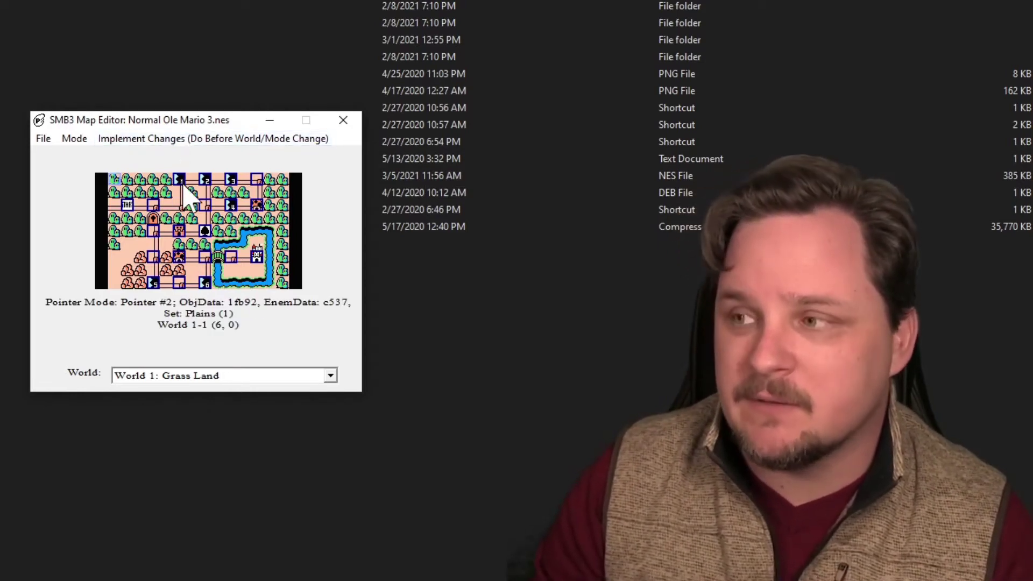
left_click(43, 139)
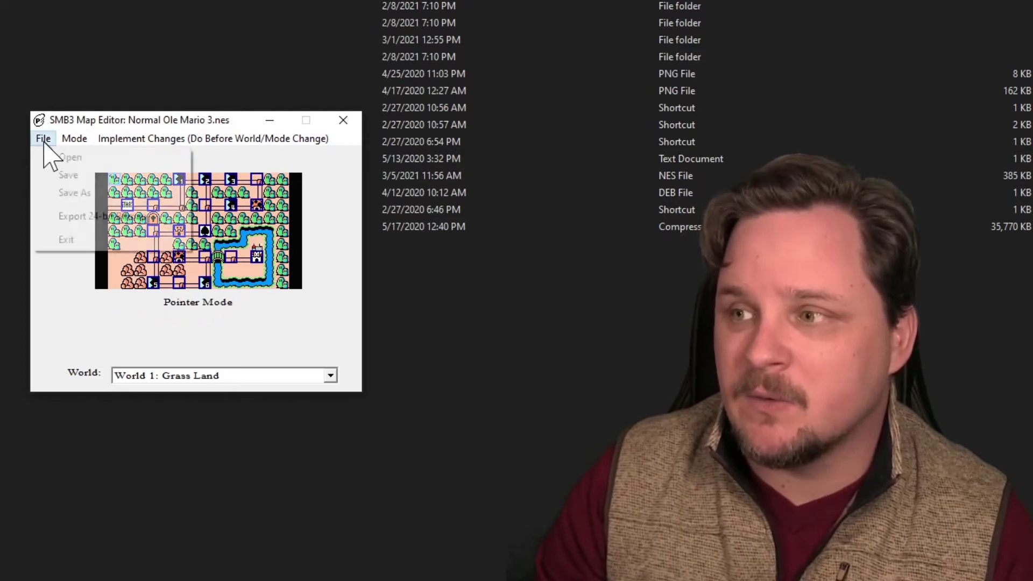
left_click(59, 176)
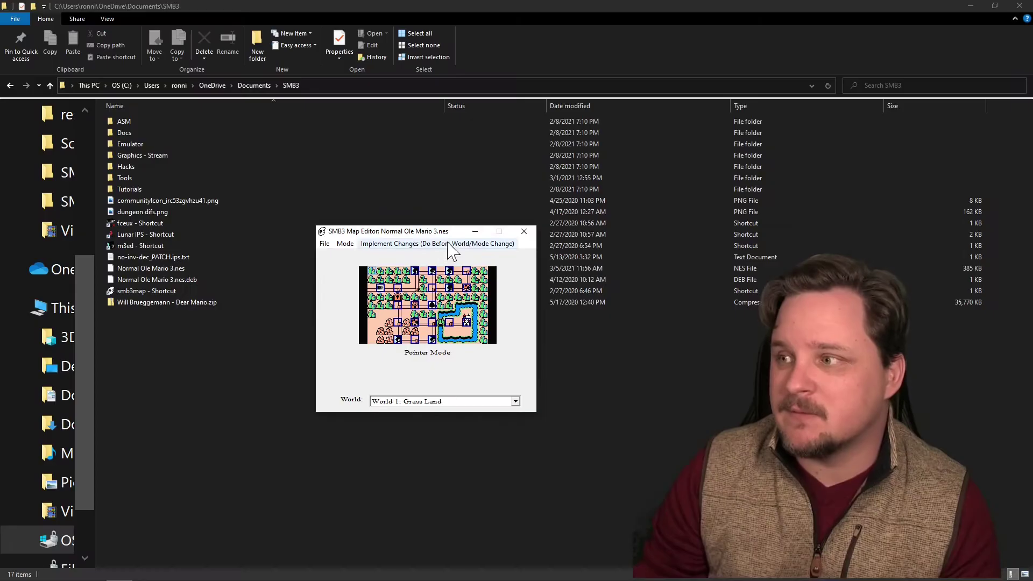
left_click(475, 235)
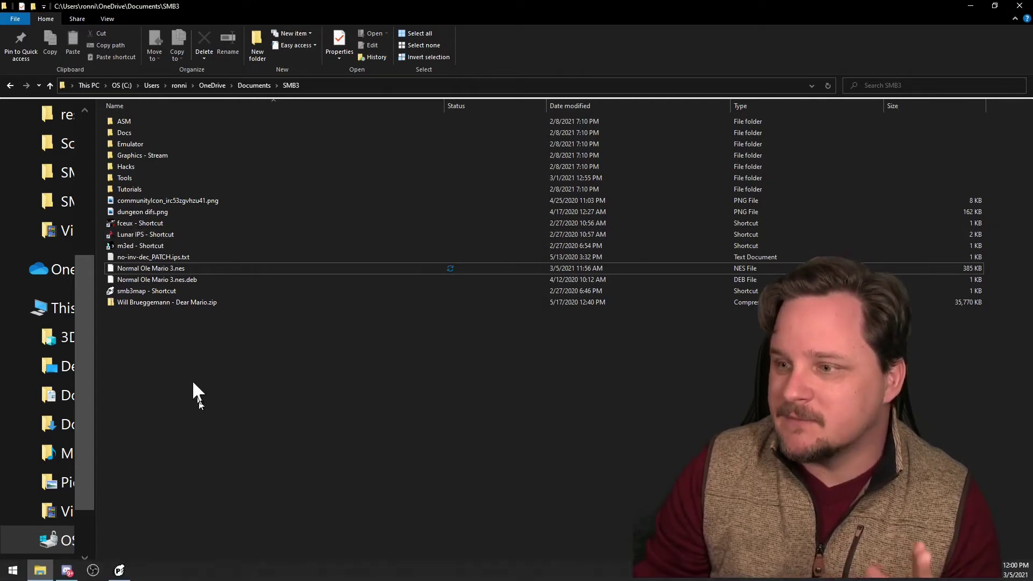
- Relaunch FCEUX with Normal Ole Mario 3, start a one-player game and enter the relocated Level 1
left_click(153, 226)
double_click(153, 226)
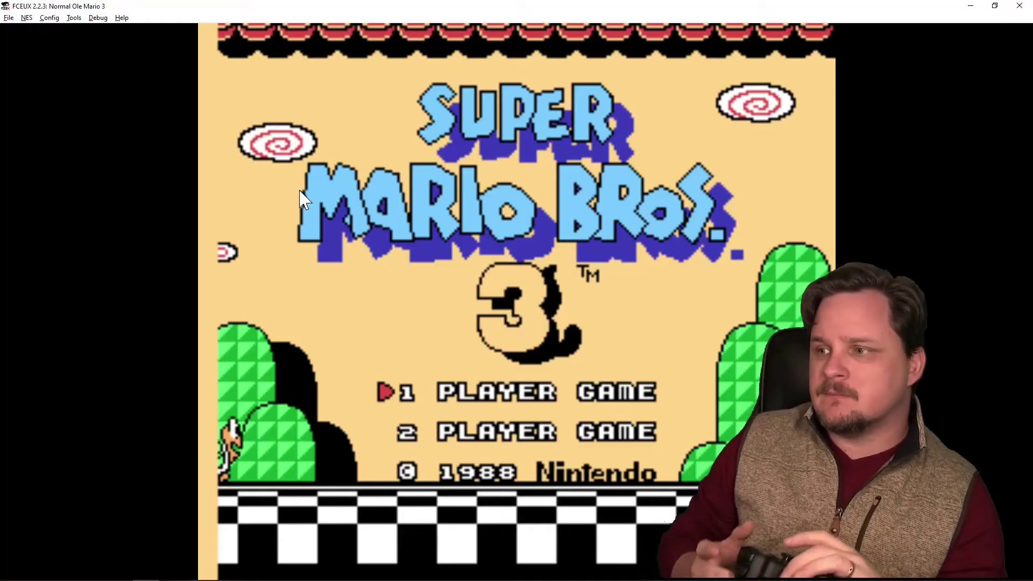
key("Return")
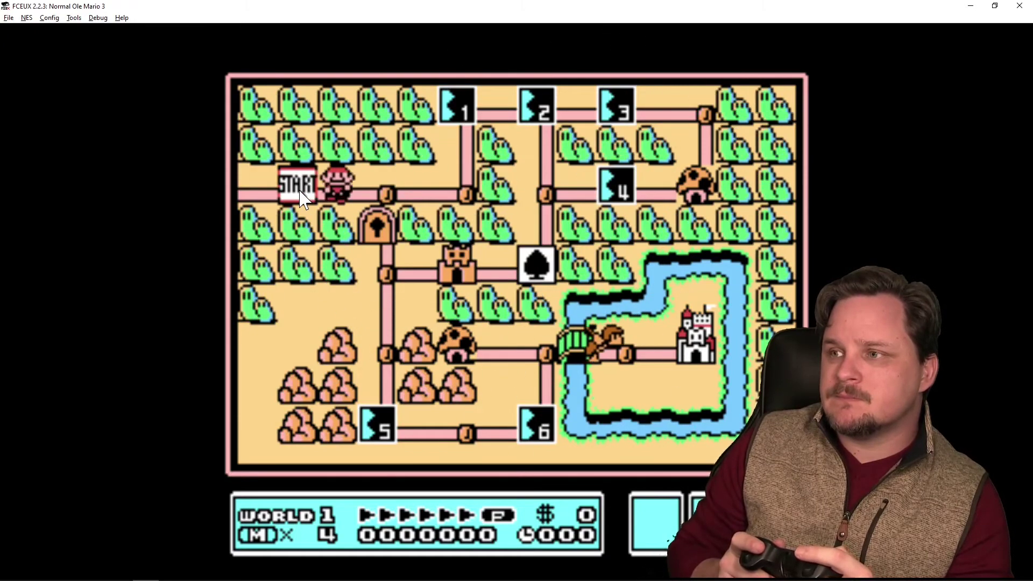
key("f")
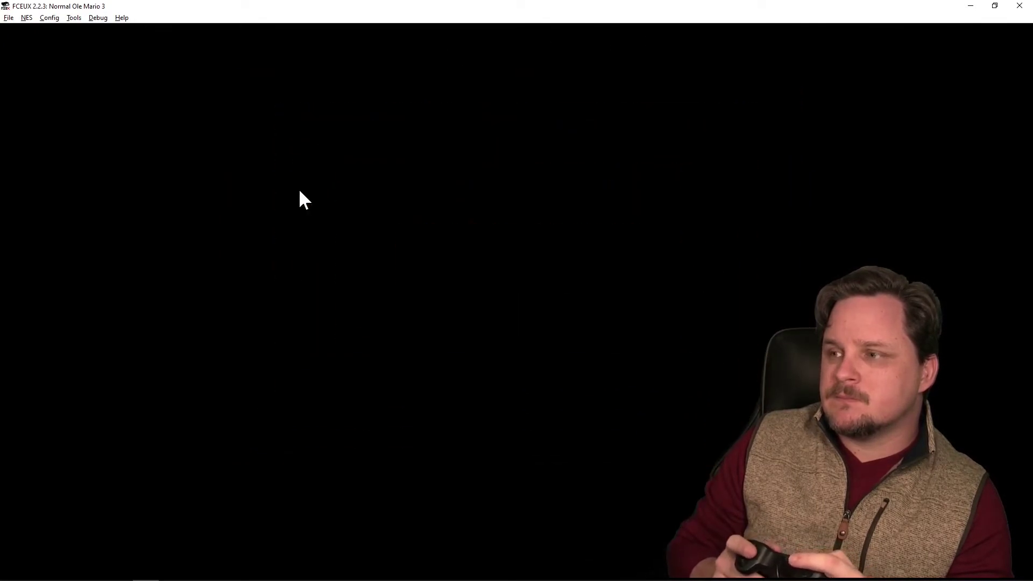
- Run and jump Mario through the opening of the relocated Level 1 to check that it loads the right stage
key("Right")
key("f")
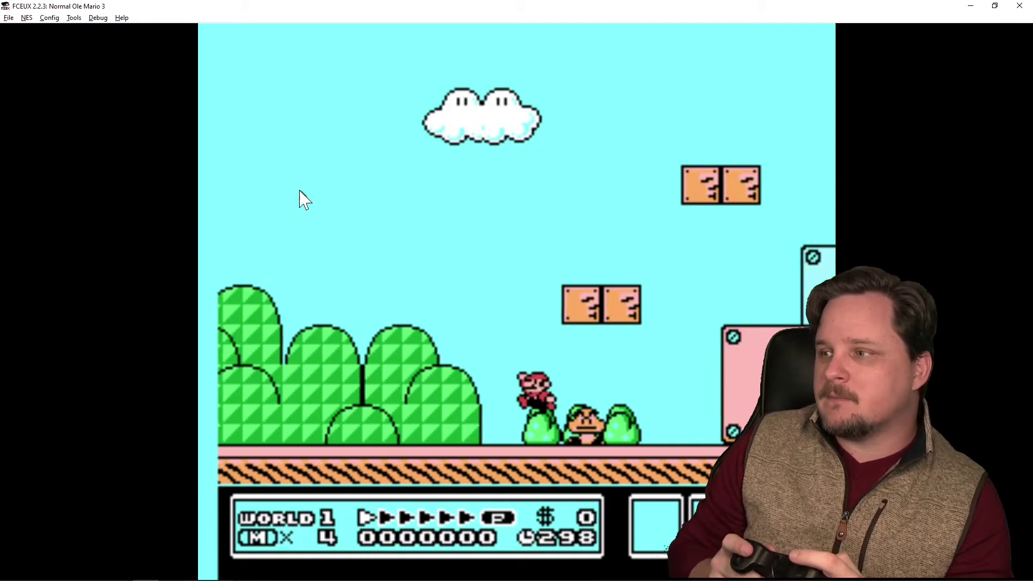
key("f")
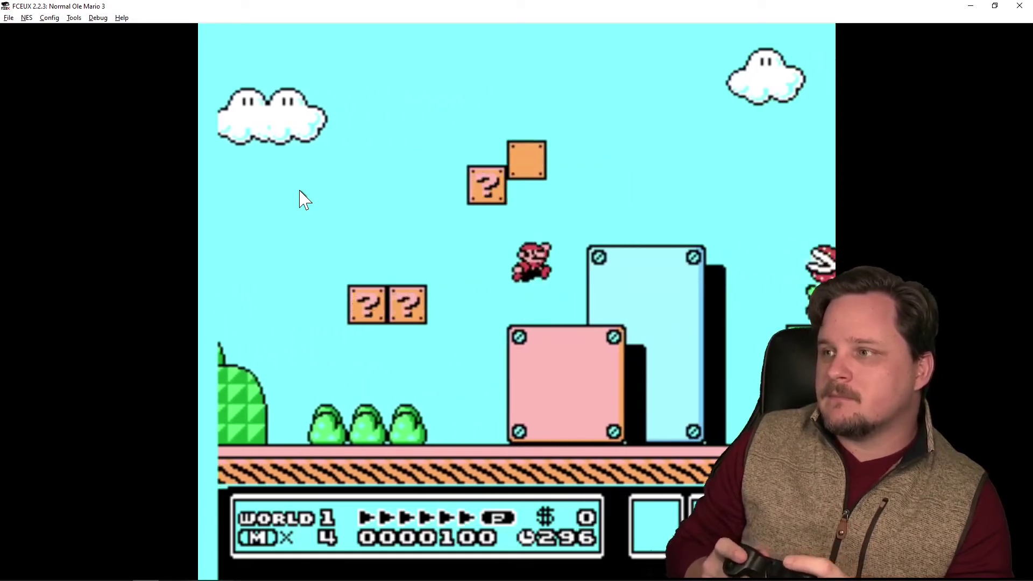
key("Left")
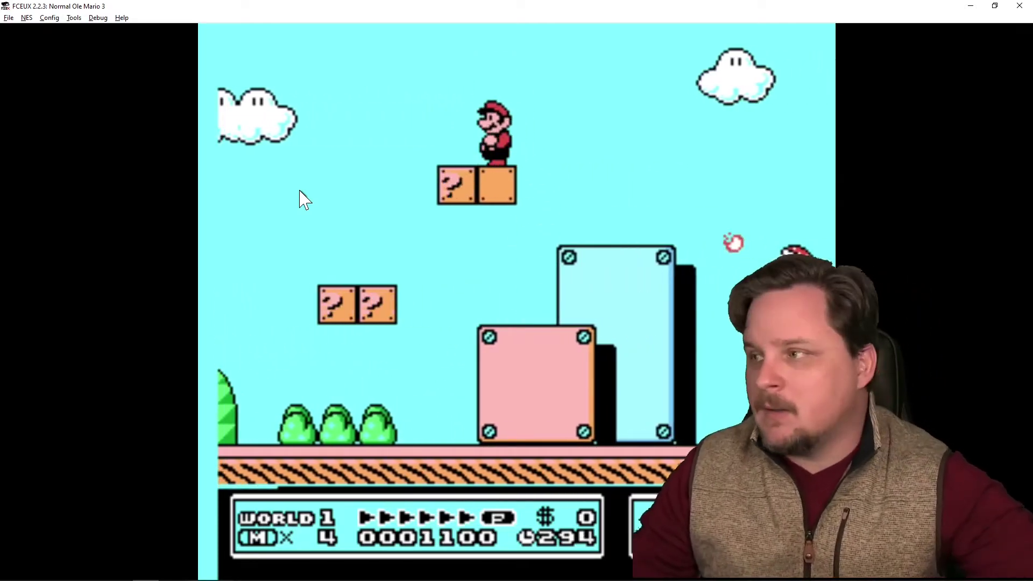
- Close the emulator, return to the SMB3 Map Editor and reposition its window
left_click(1020, 6)
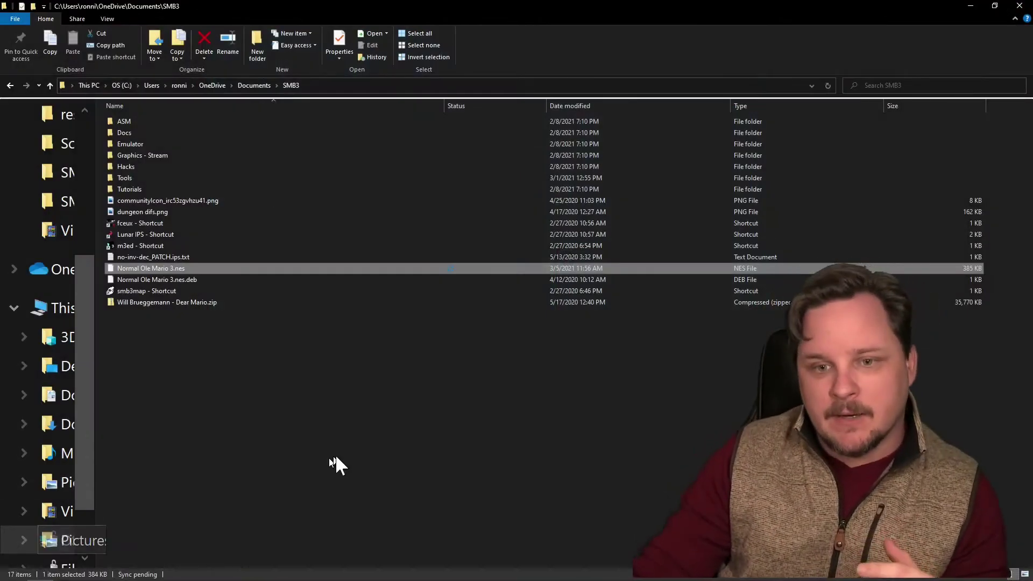
mouse_move(345, 580)
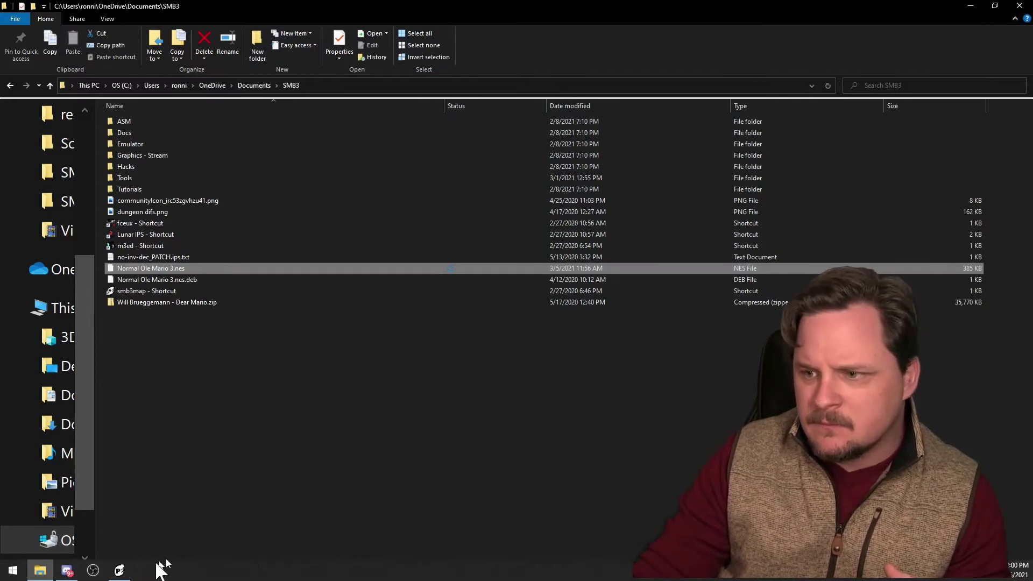
left_click(119, 570)
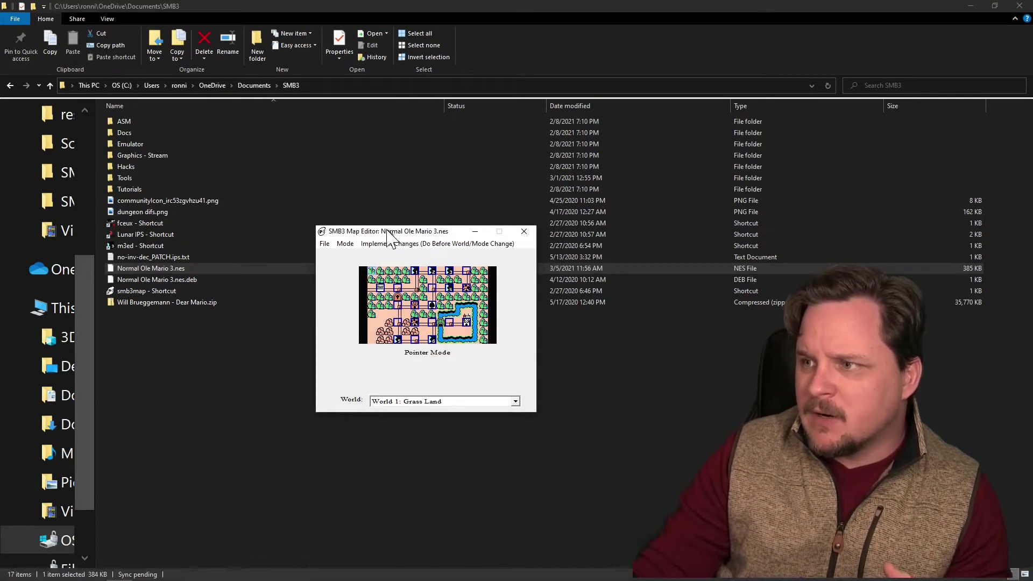
left_click_drag(387, 232, 401, 222)
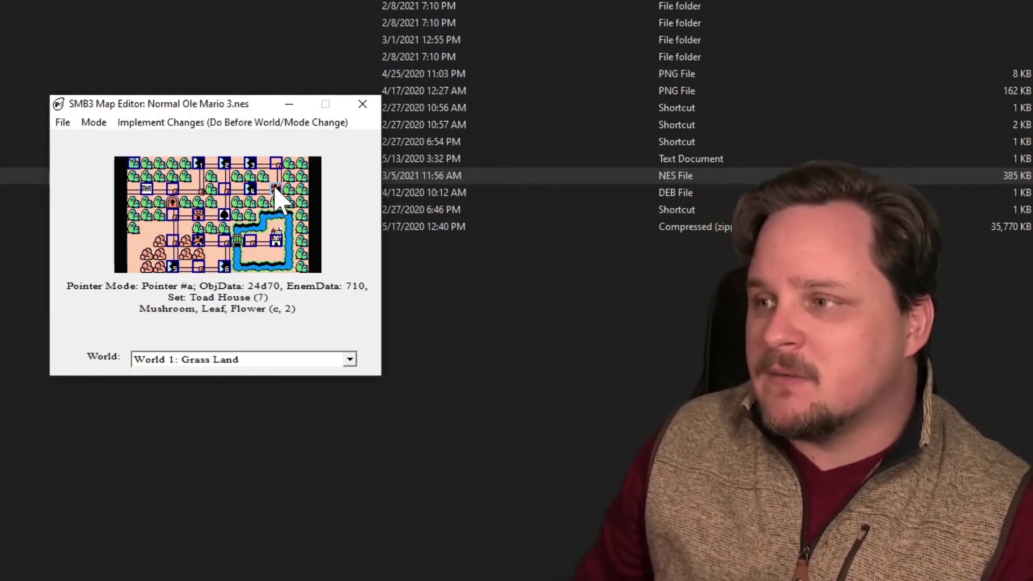
- Examine the Toad House item choices for the pointer at (c, 2), leaving its stage selection unapplied
left_click(276, 194)
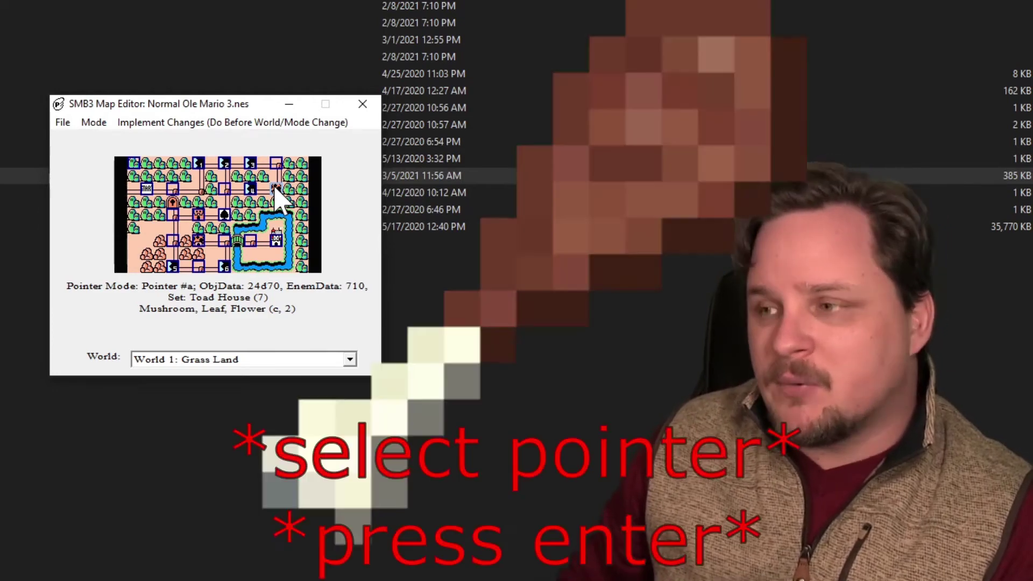
key("Return")
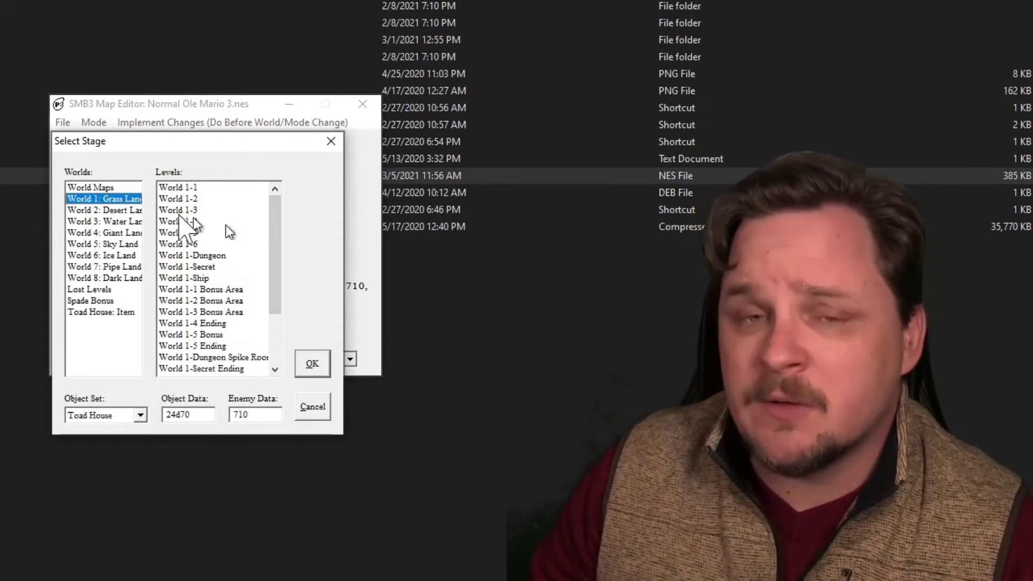
left_click(106, 314)
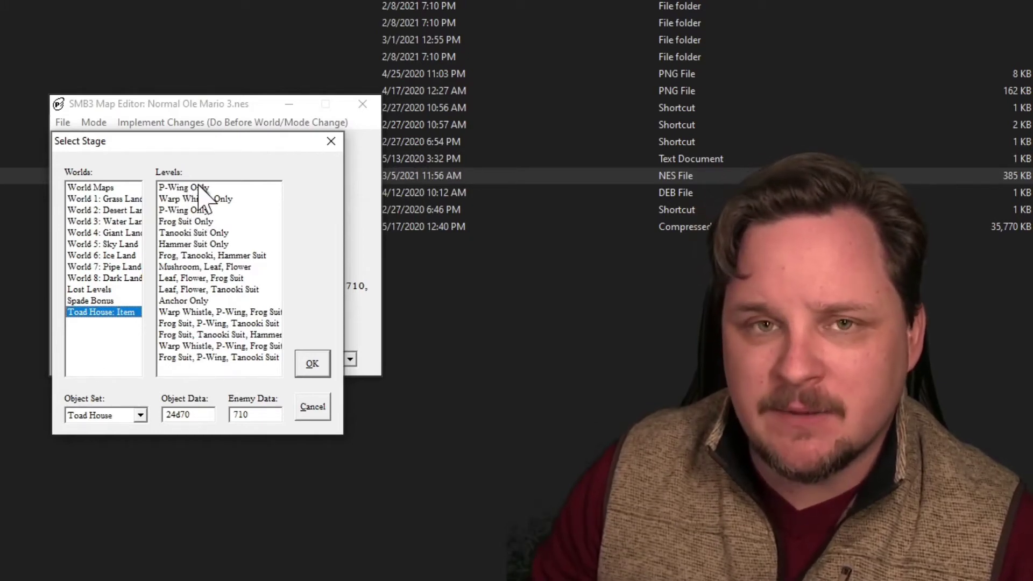
left_click(312, 407)
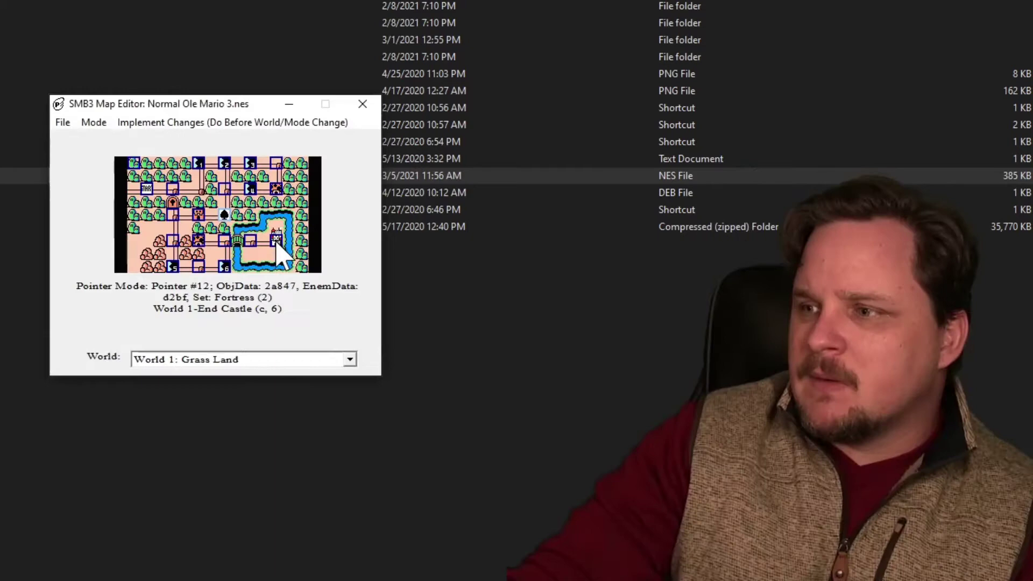
- Browse the World 1 level choices for the castle pointer at (c, 6) and cancel the stage selection
left_click(277, 245)
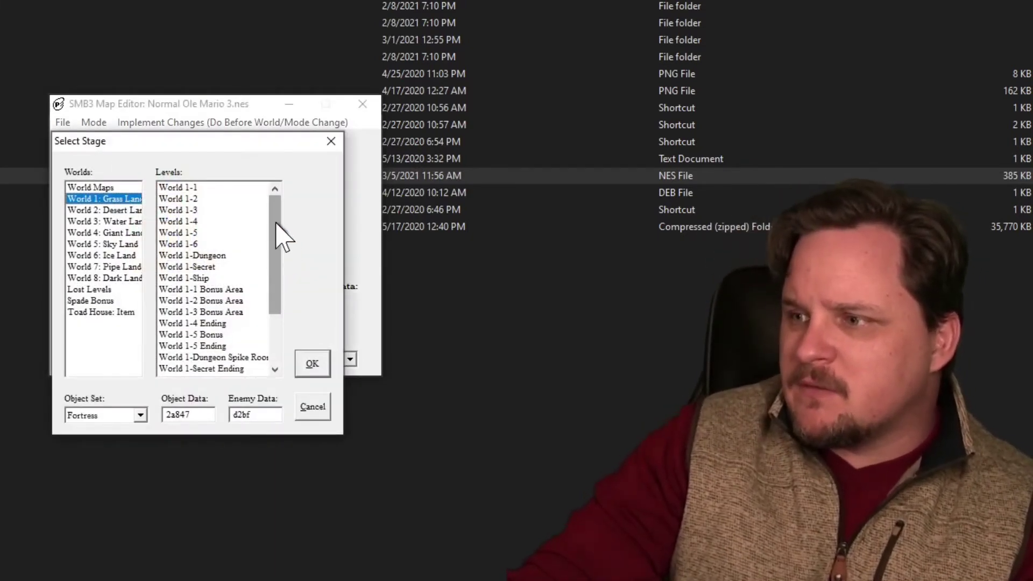
scroll(277, 241, "down", 1)
scroll(277, 241, "down", 2)
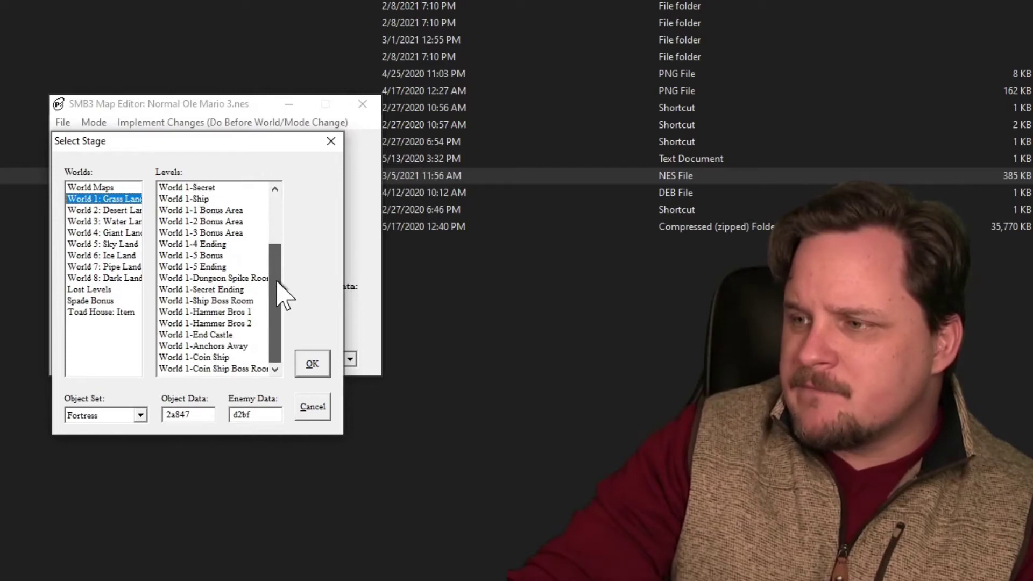
left_click(317, 422)
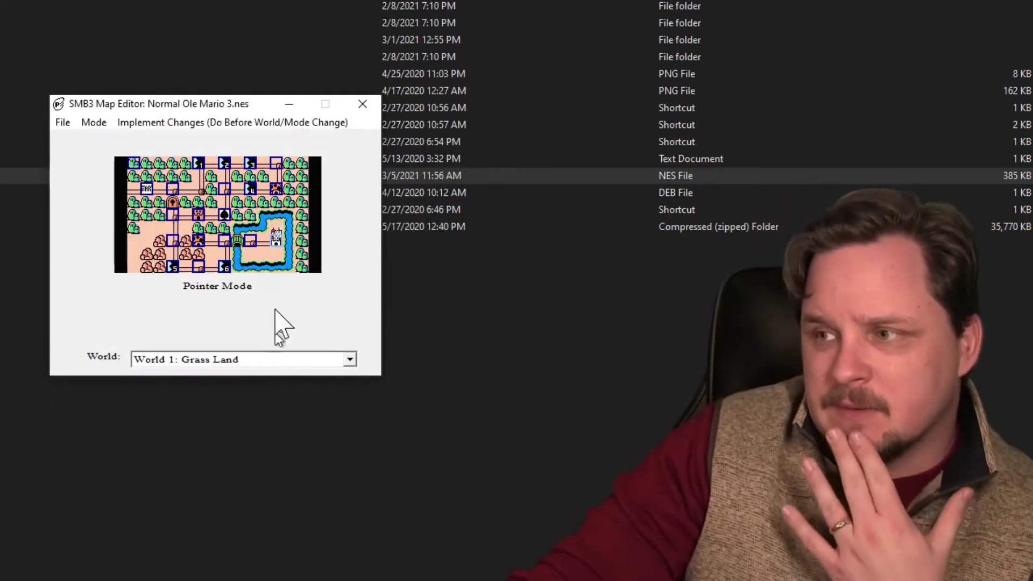
- In Sprites mode, set the sprite at (6, 2) to a Boomerang Brother with a Tanooki Suit as its item
left_click(254, 238)
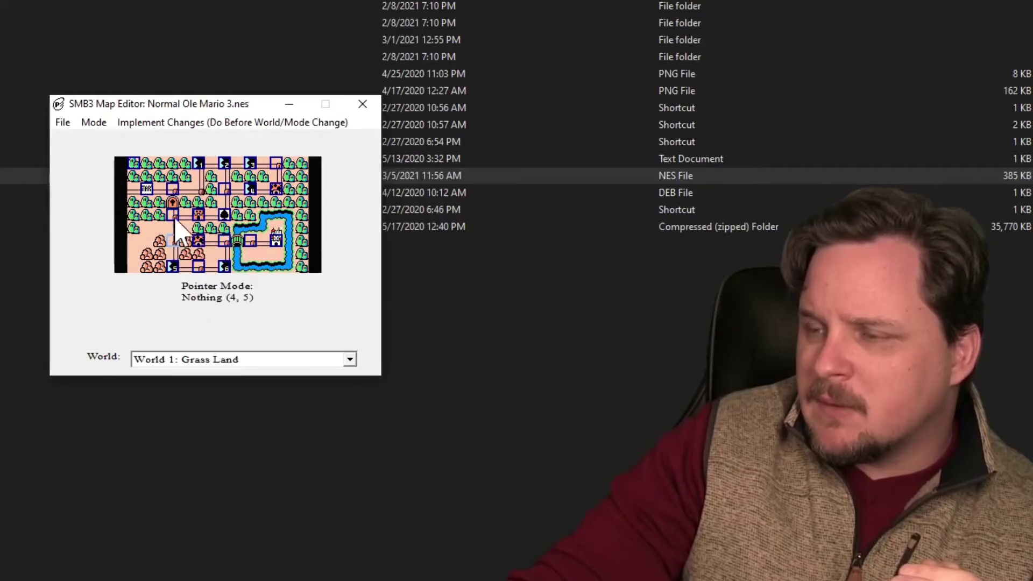
left_click(97, 124)
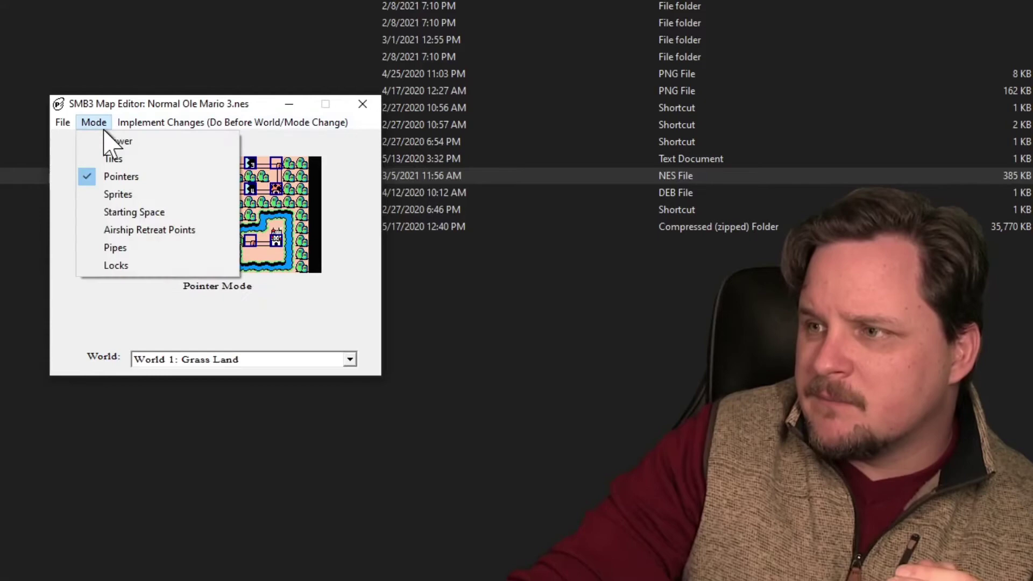
left_click(113, 194)
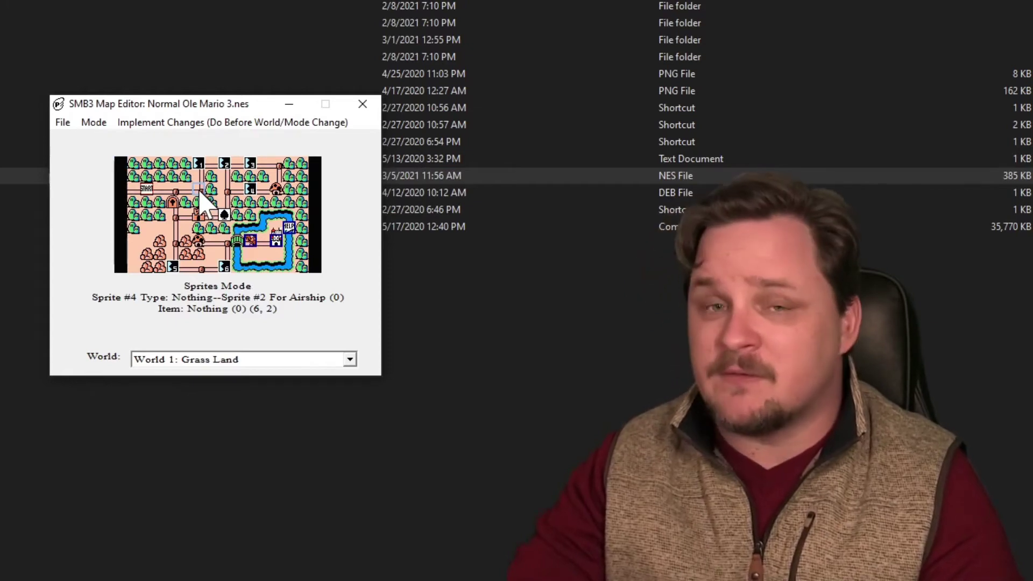
left_click(200, 193)
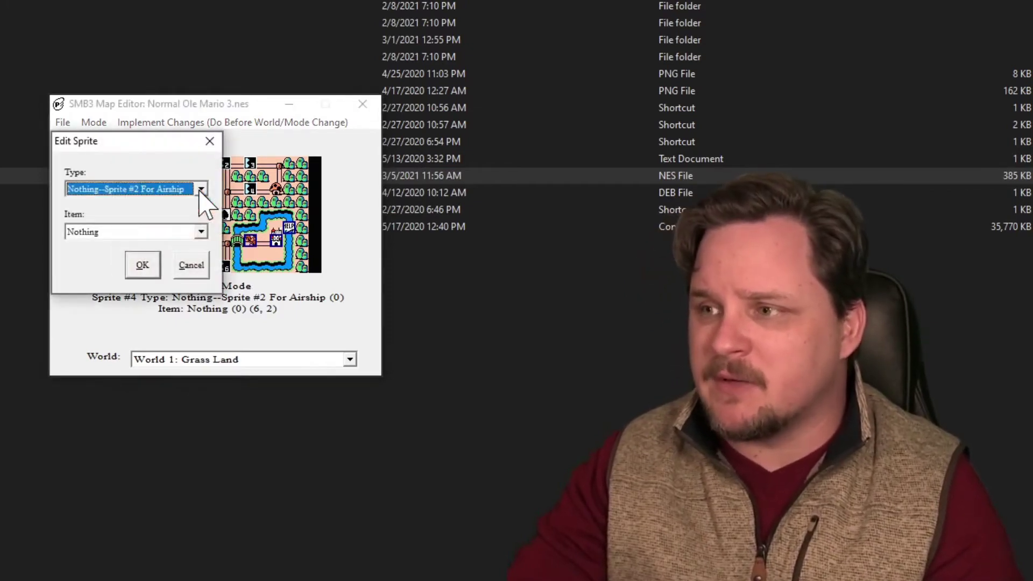
scroll(199, 191, "down", 4)
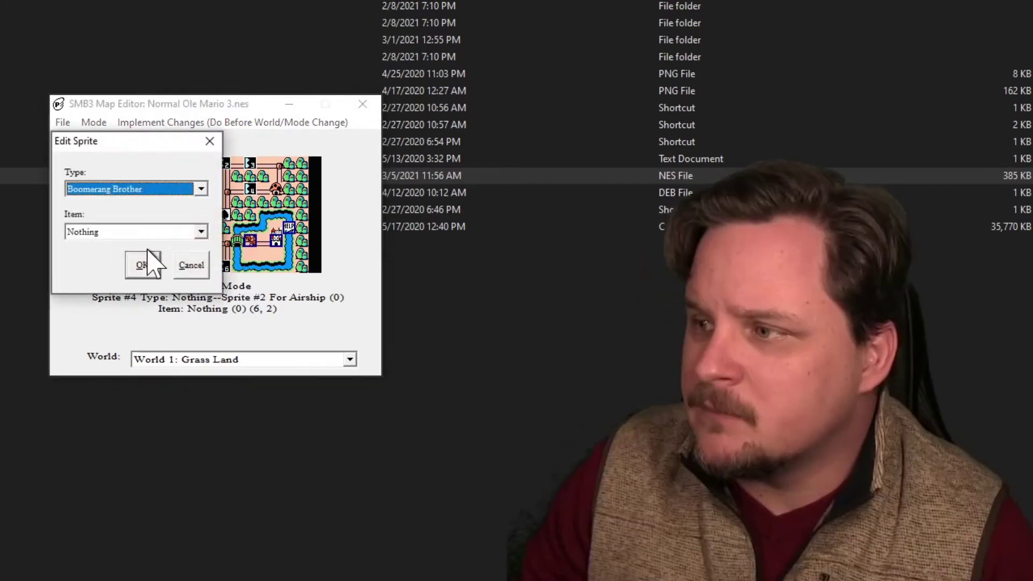
left_click(161, 232)
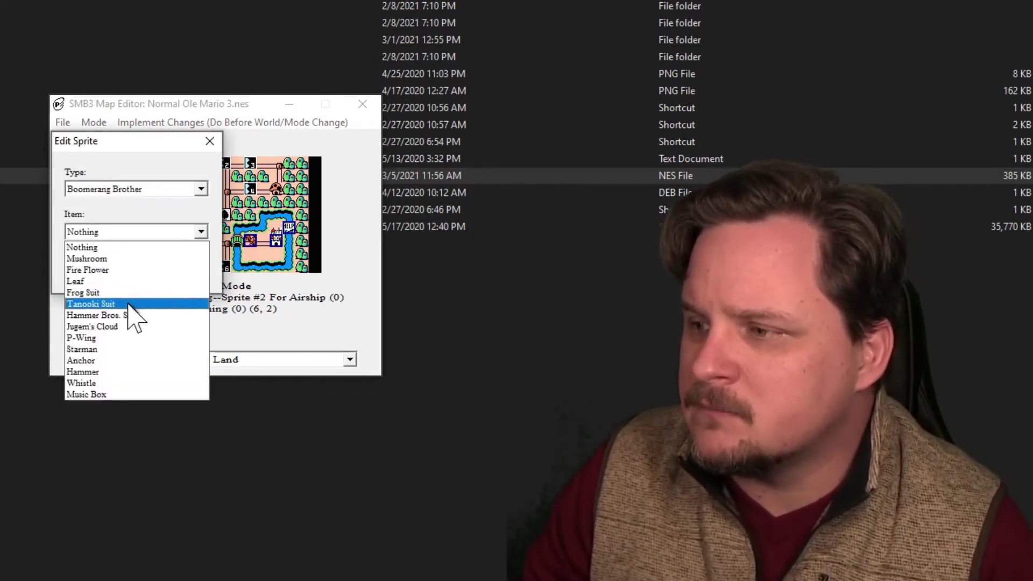
left_click(129, 303)
left_click(142, 264)
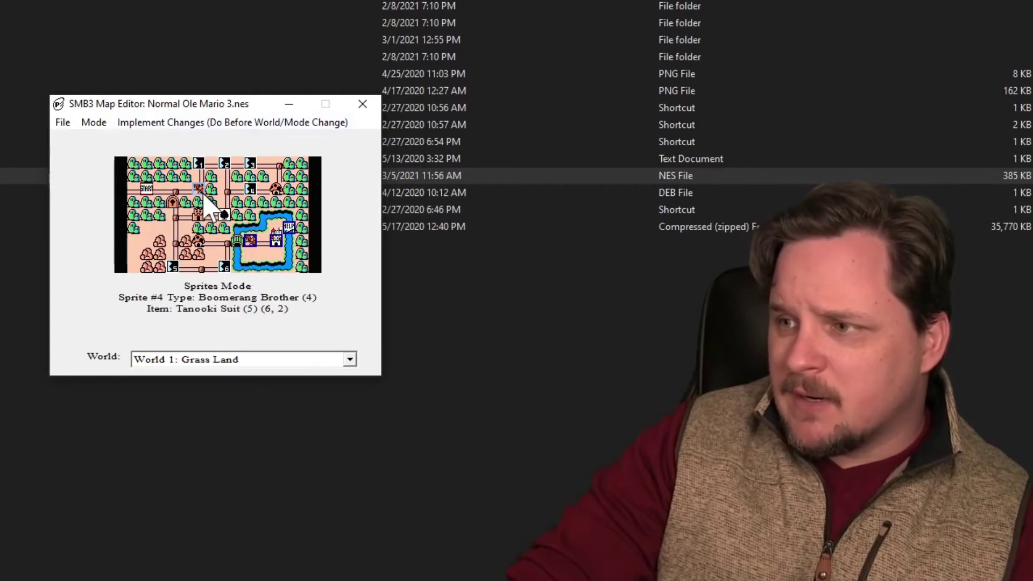
- Implement the sprite changes and switch the editor to Pointers mode
left_click(126, 128)
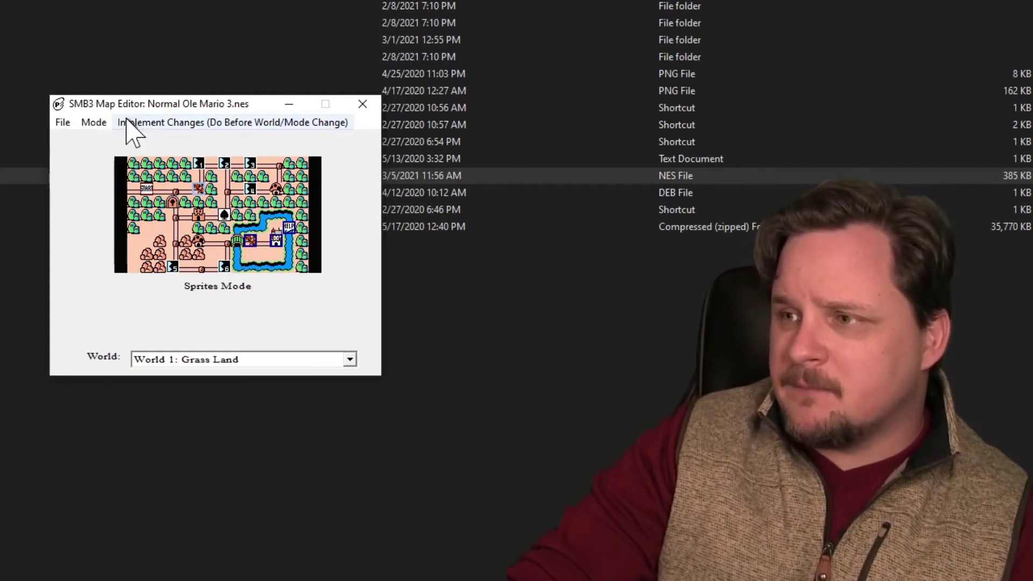
left_click(97, 123)
left_click(115, 174)
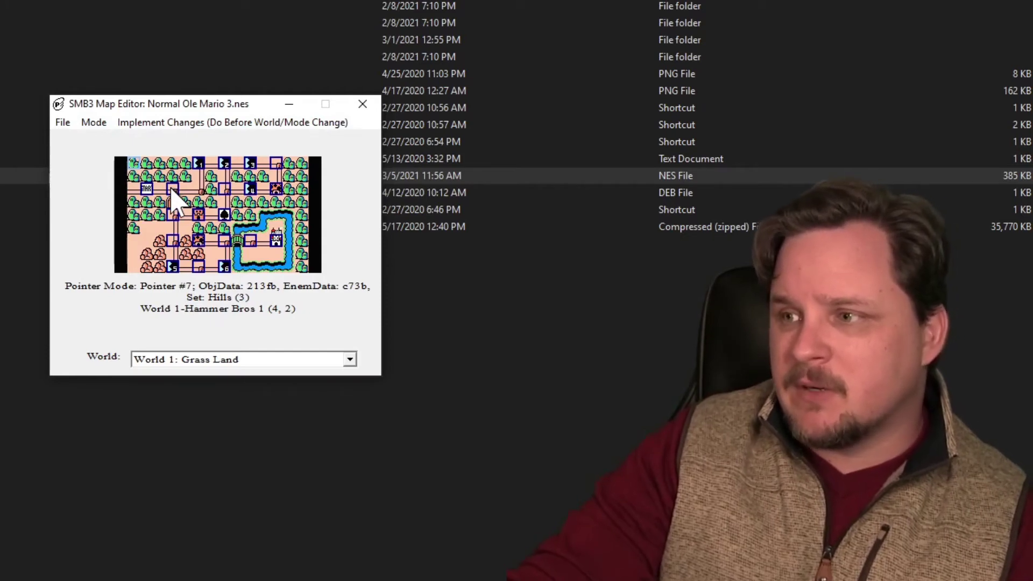
- Assign the World 2-Hammer Bros 2 stage to the pointer at (4, 2)
left_click(172, 194)
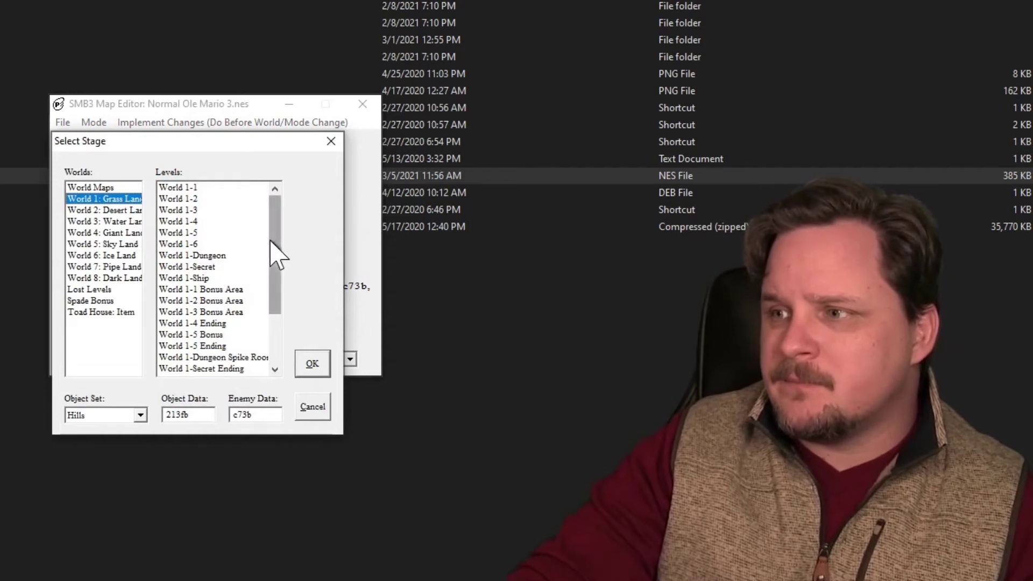
left_click_drag(274, 249, 275, 298)
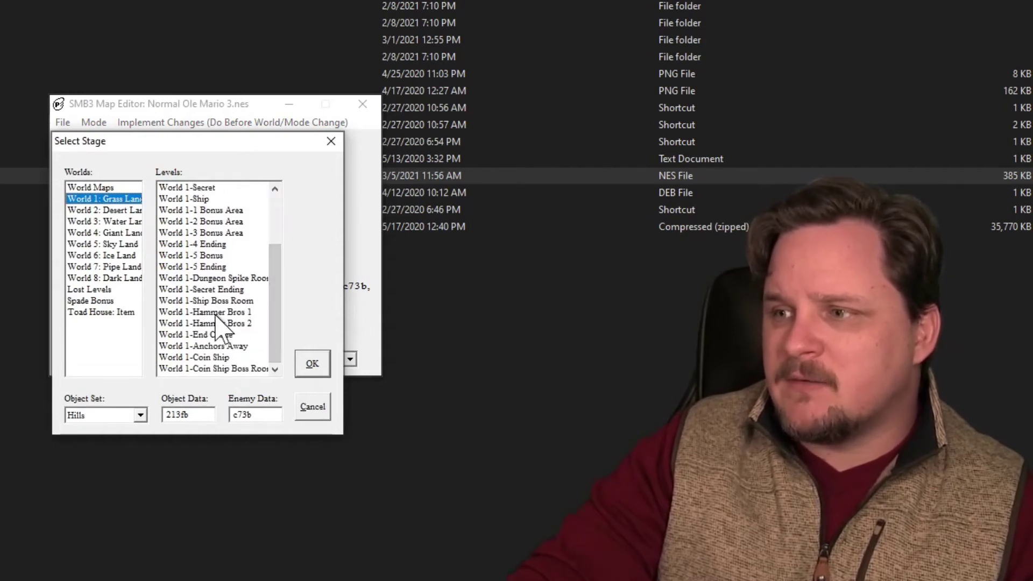
left_click(216, 314)
left_click(210, 323)
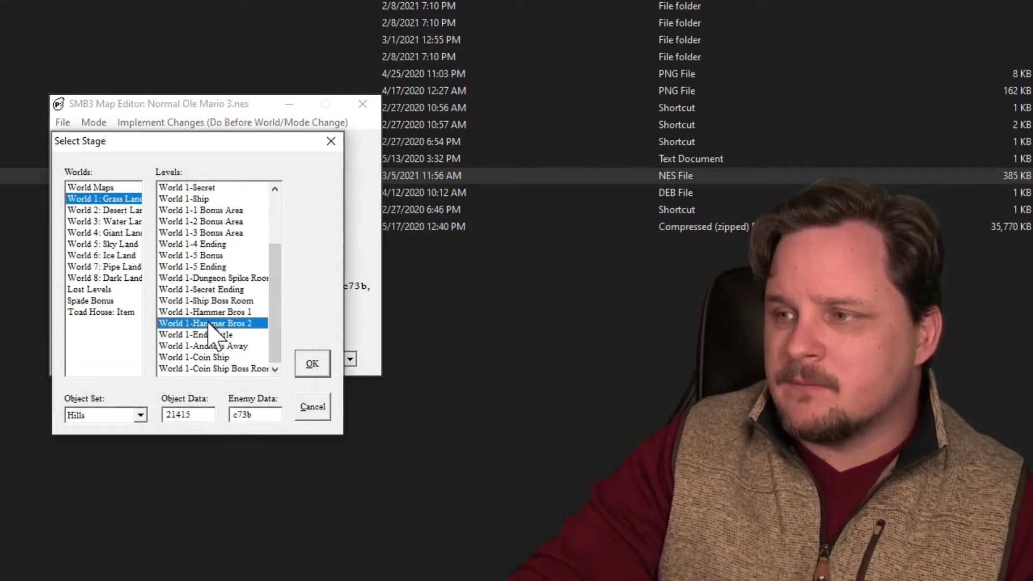
left_click(107, 211)
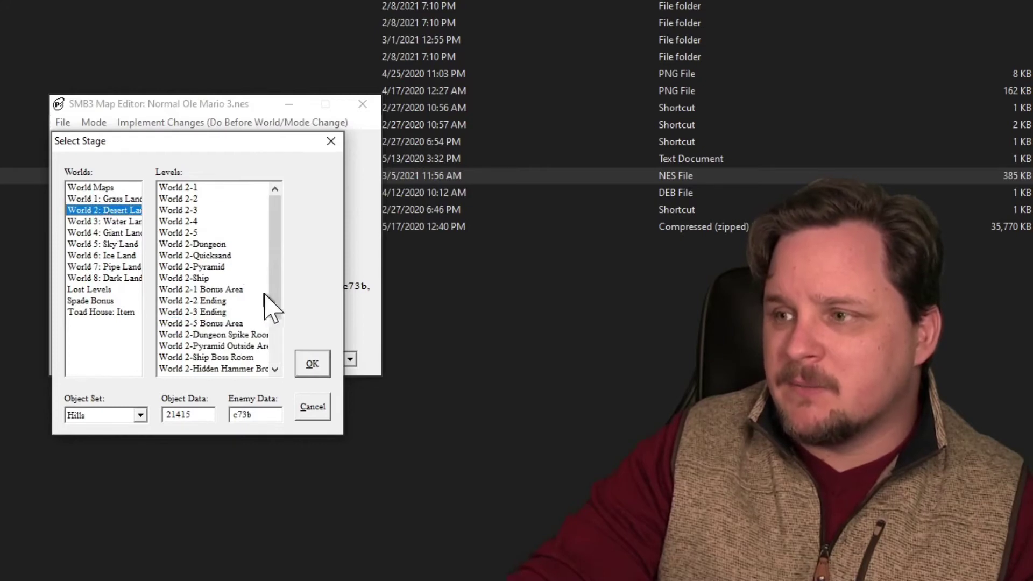
left_click_drag(279, 286, 276, 342)
left_click(218, 323)
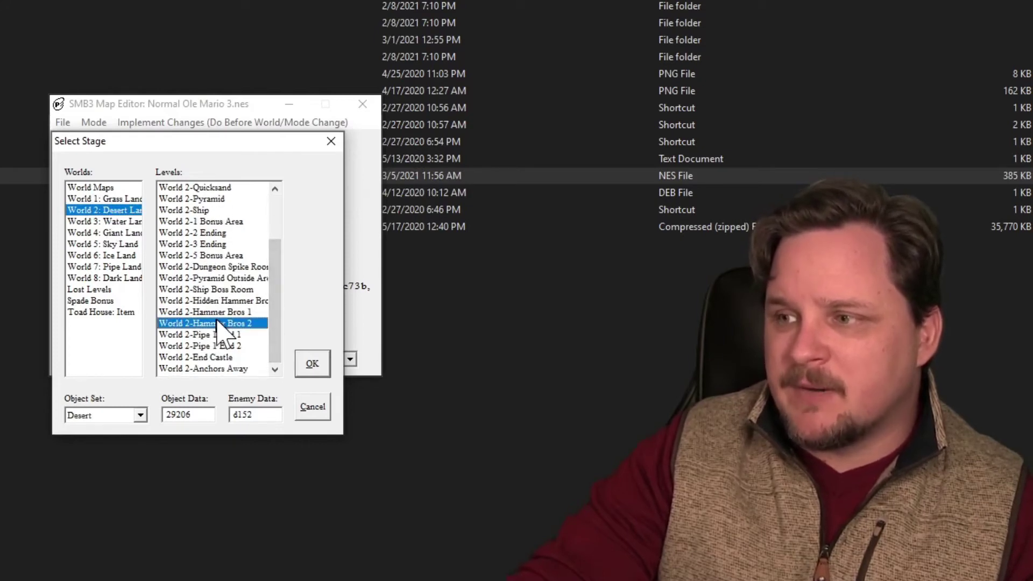
left_click(313, 365)
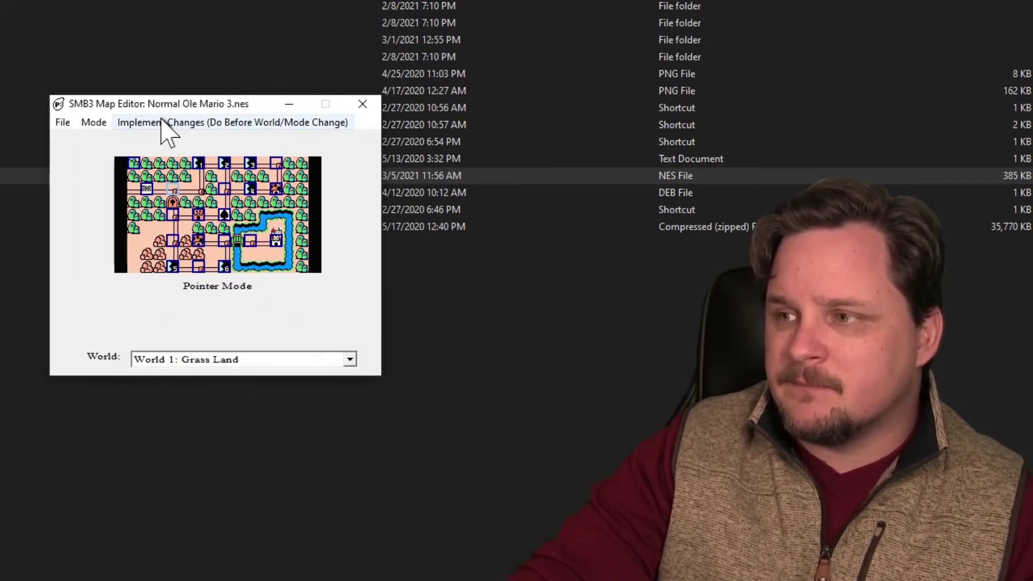
- Check the World 1 map in Viewer mode, and remove the Boomerang Brother at (6, 2) in Sprites mode
left_click(98, 123)
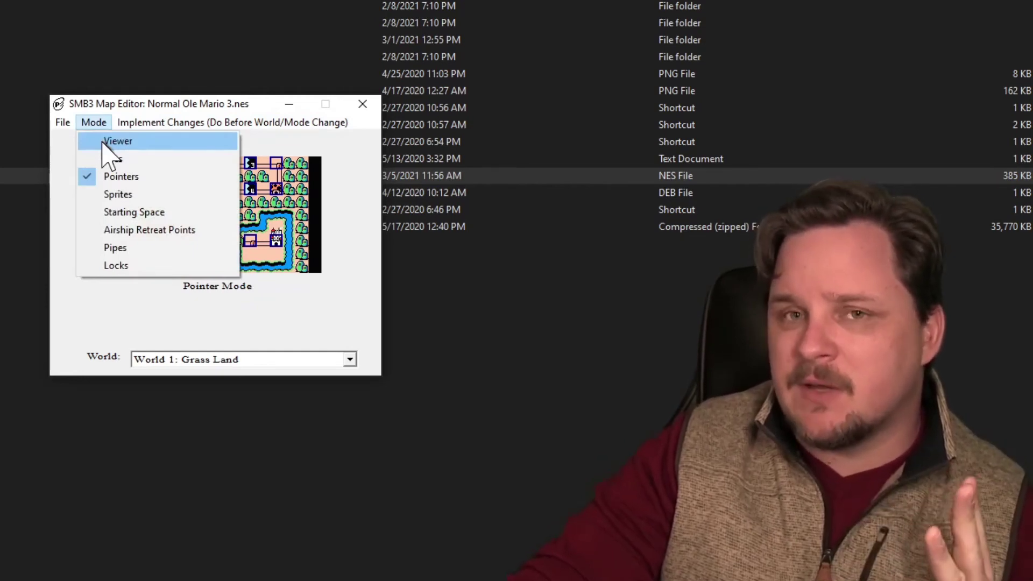
left_click(111, 142)
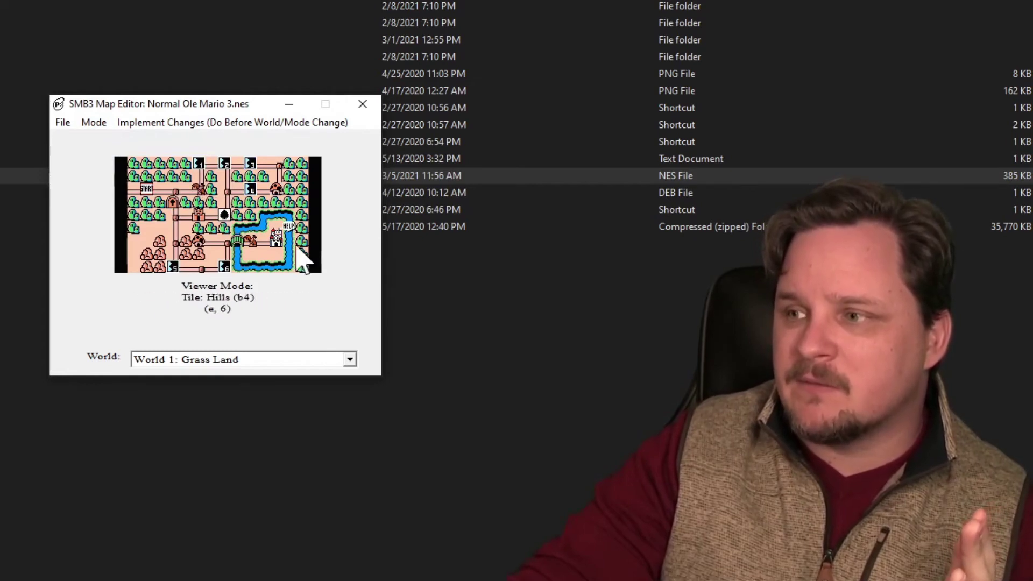
left_click(94, 122)
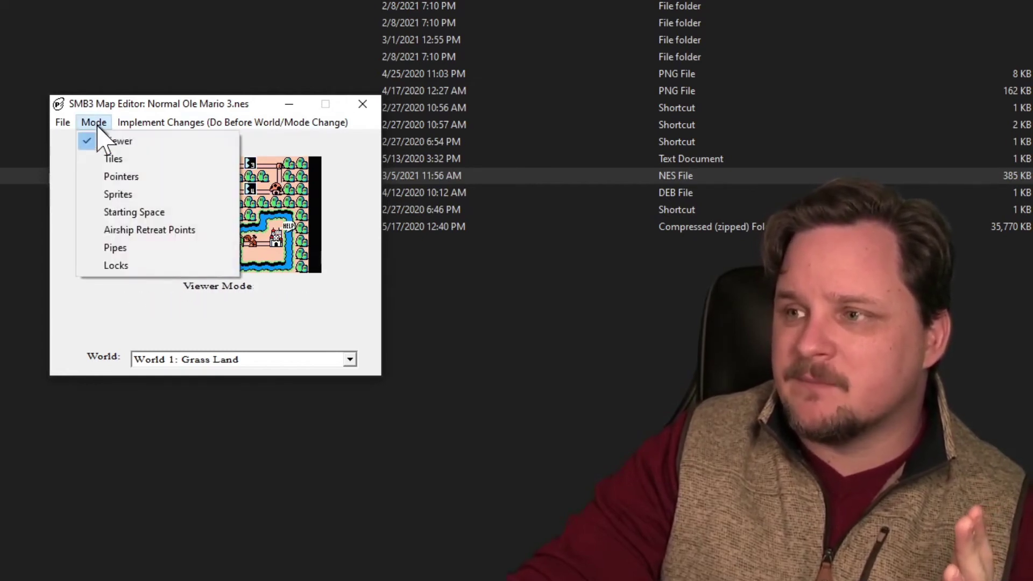
left_click(113, 194)
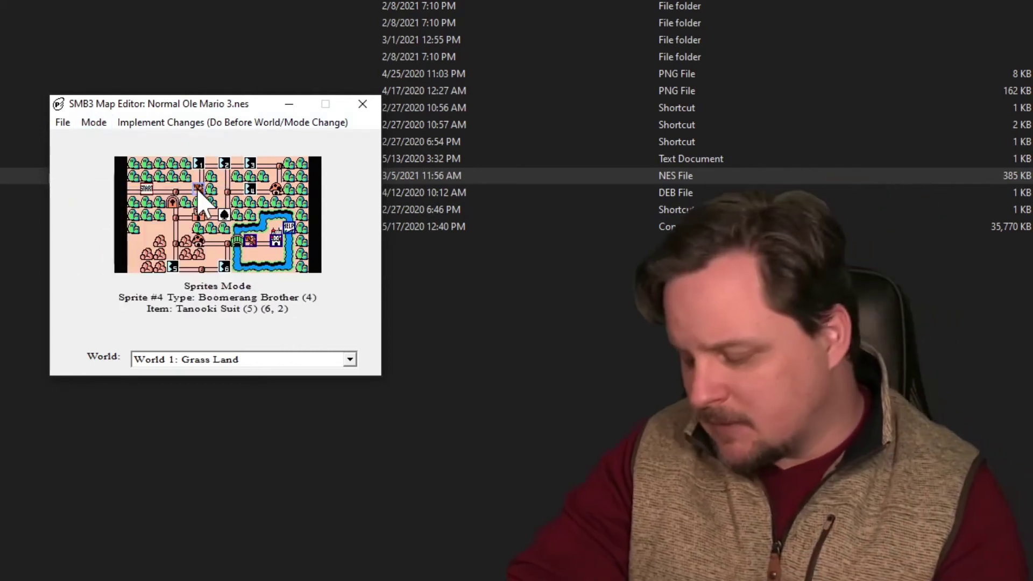
right_click(198, 191)
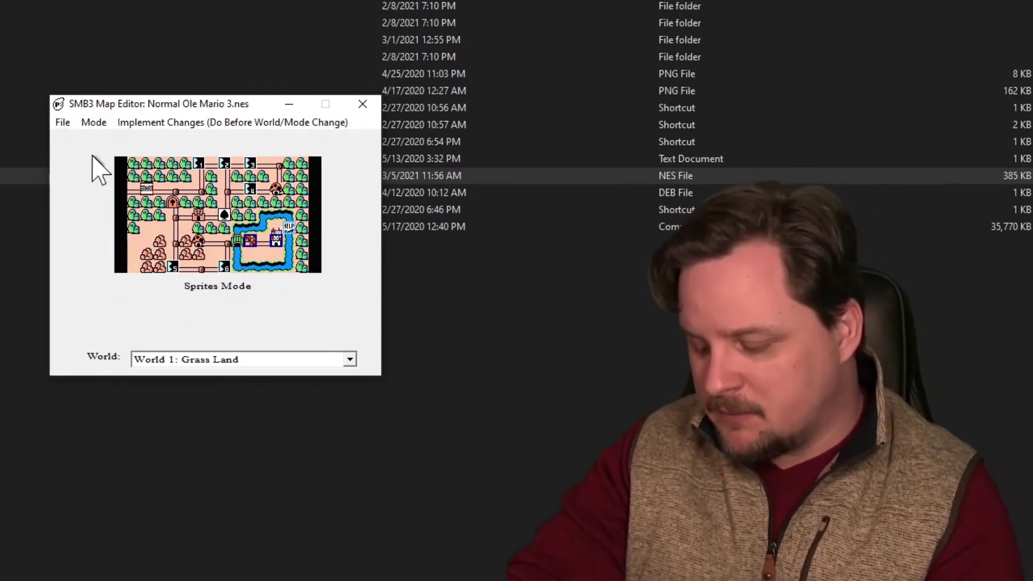
- In Sprites mode, set the sprite at (6, 2) to a Boomerang Brother with a Leaf as its item
left_click(94, 123)
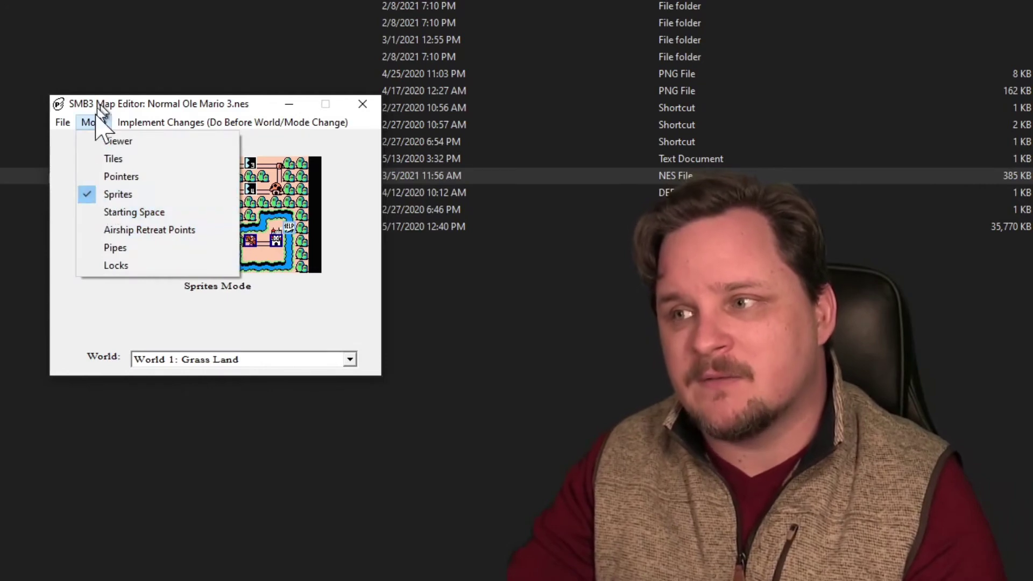
left_click(93, 124)
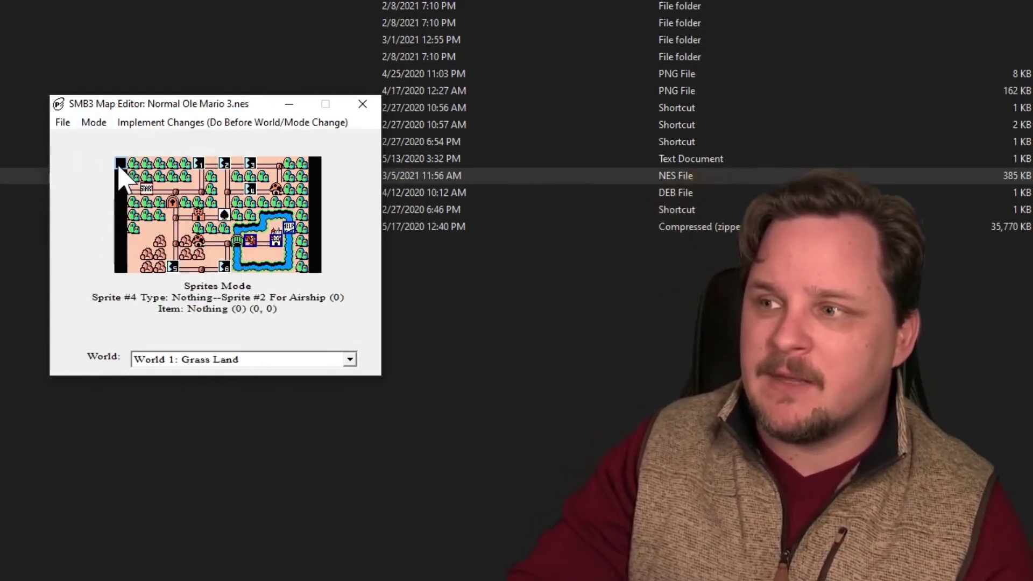
left_click(199, 193)
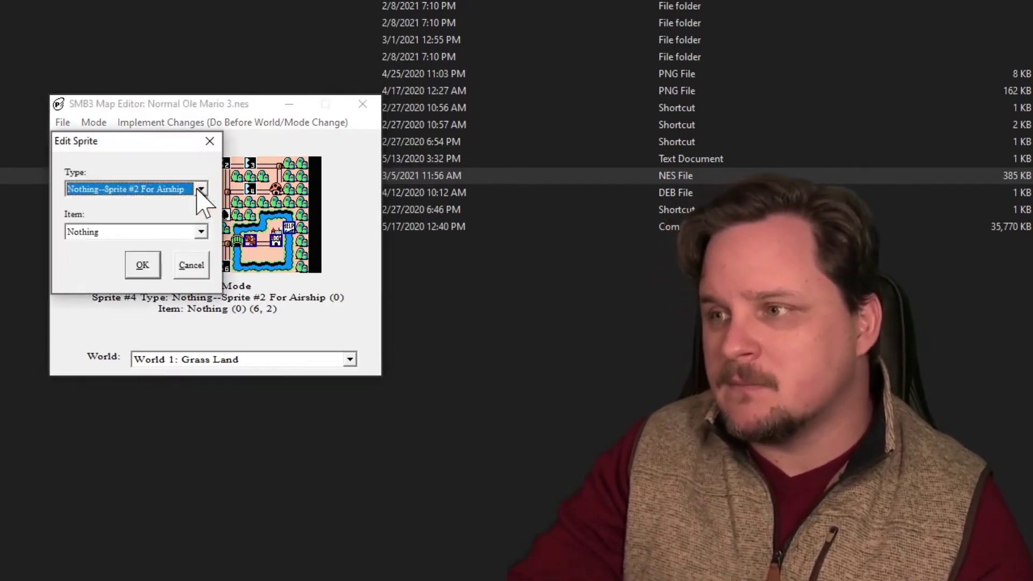
left_click(201, 189)
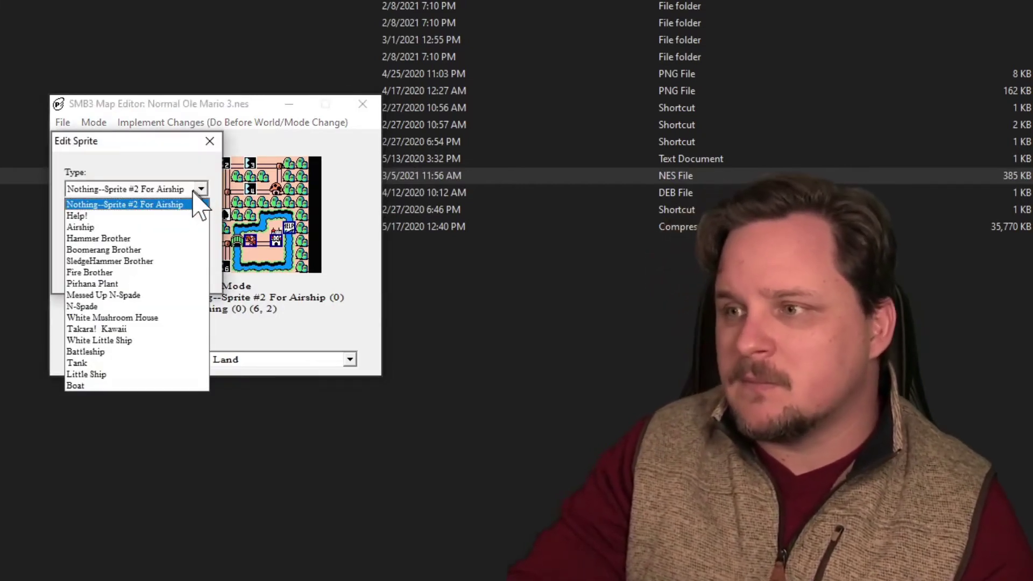
left_click(172, 250)
left_click(158, 231)
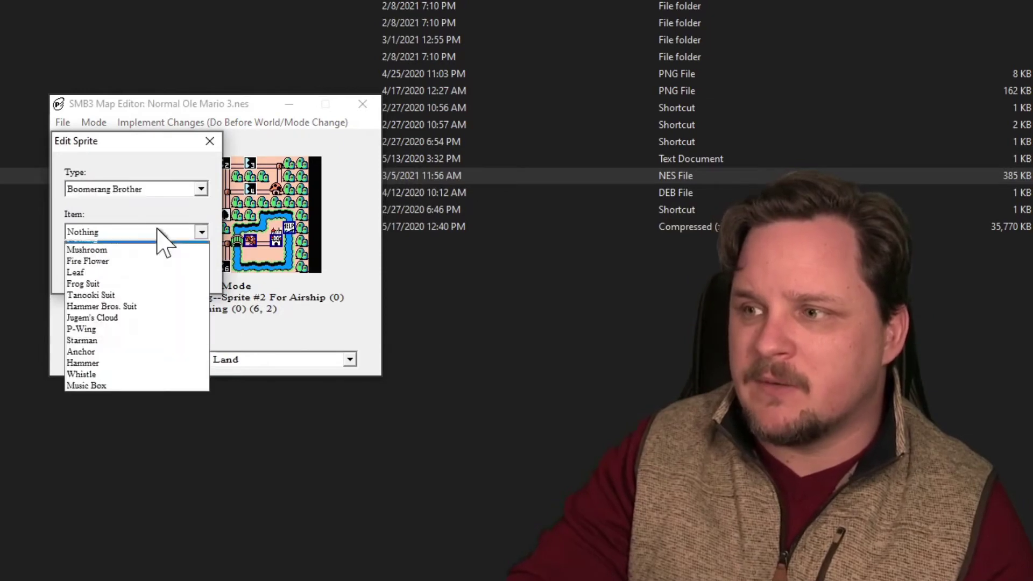
left_click(144, 279)
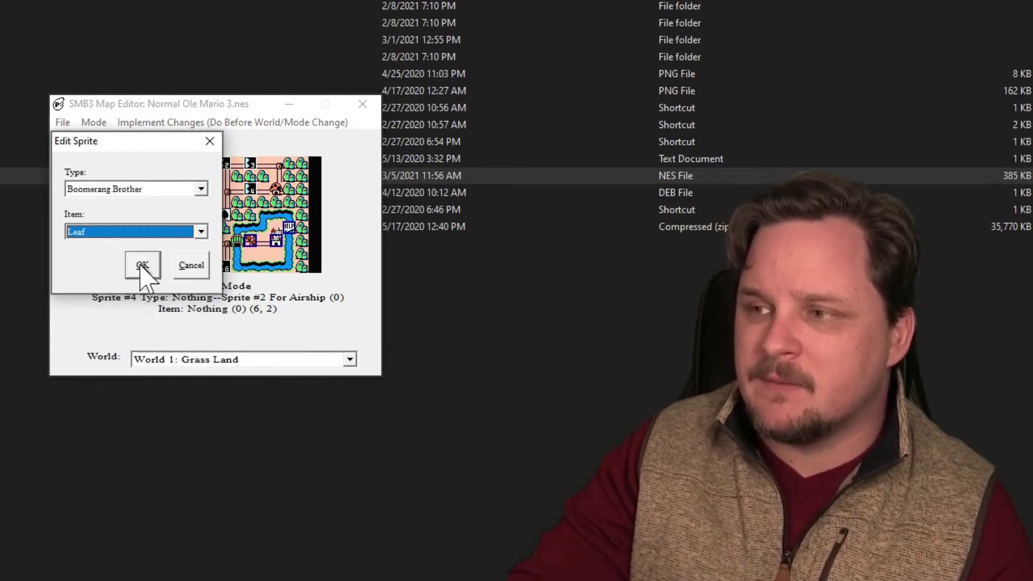
left_click(141, 265)
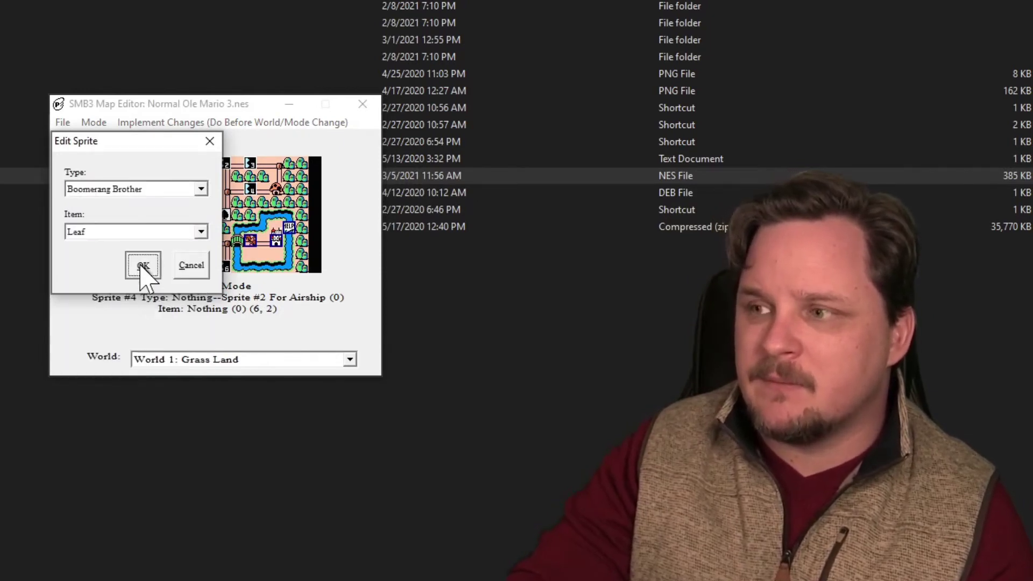
- Implement the sprite changes, and check the World 1 map in Pointers and Viewer modes
left_click(211, 122)
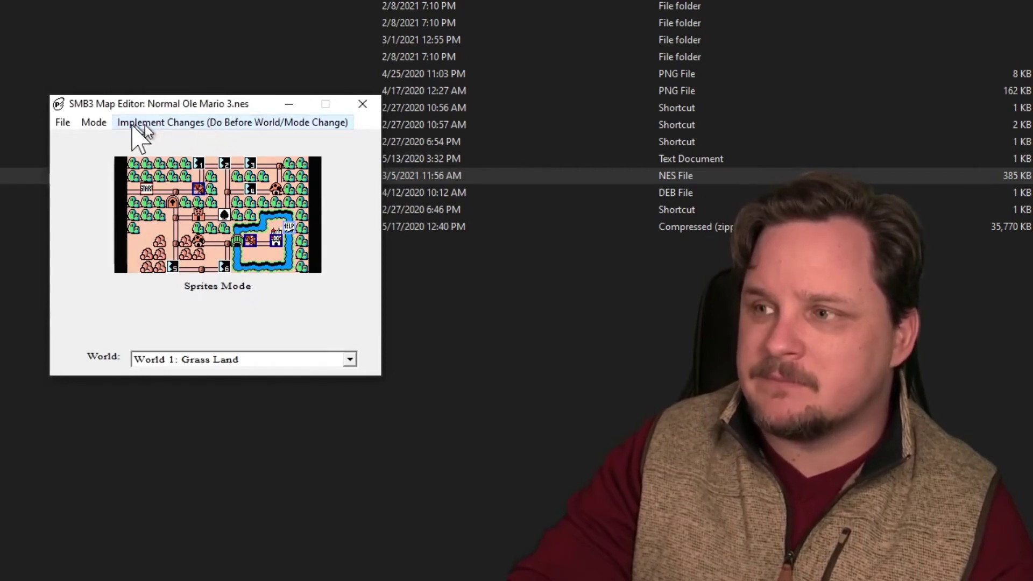
left_click(94, 122)
left_click(106, 176)
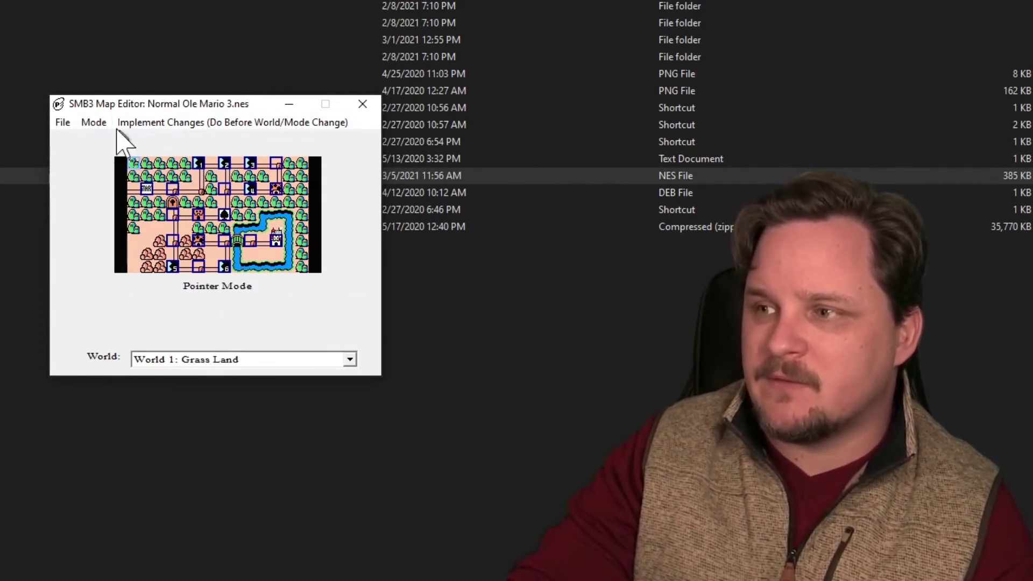
left_click(100, 126)
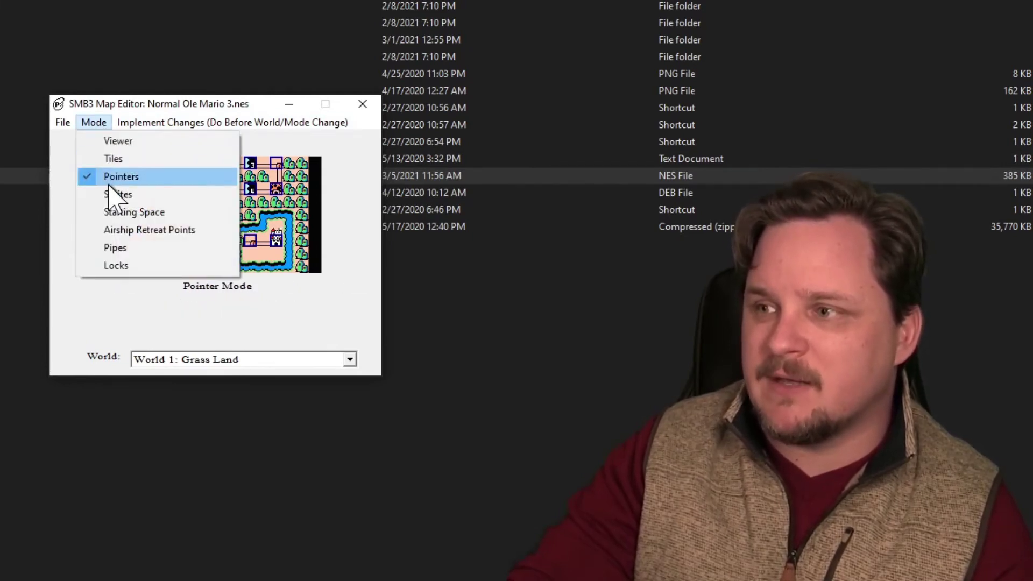
left_click(121, 143)
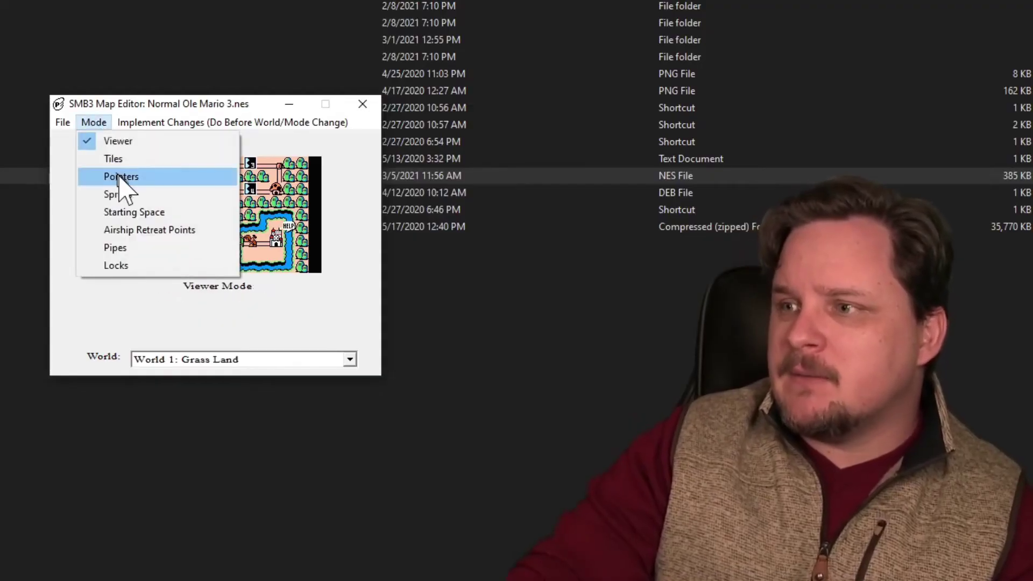
- Show World 1's start space in Starting Space mode, and locate the smb3strt.ips patch in the smb3mapb folder
left_click(134, 215)
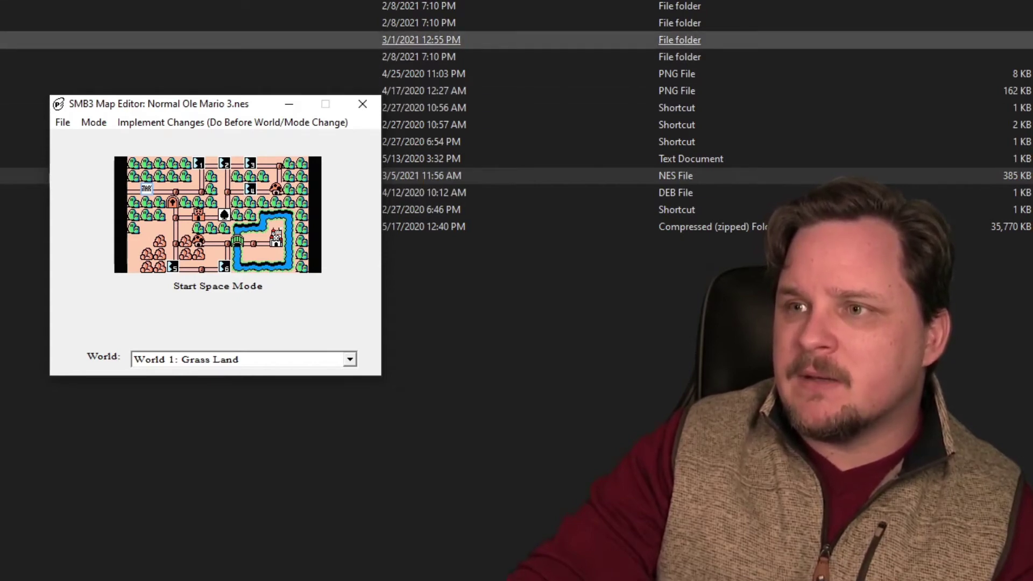
double_click(421, 39)
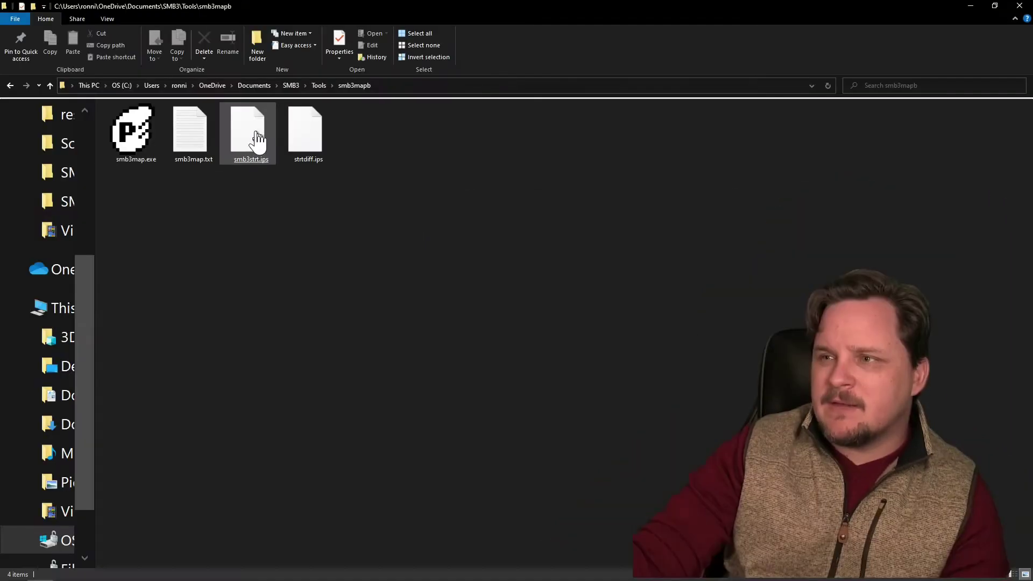
left_click(253, 162)
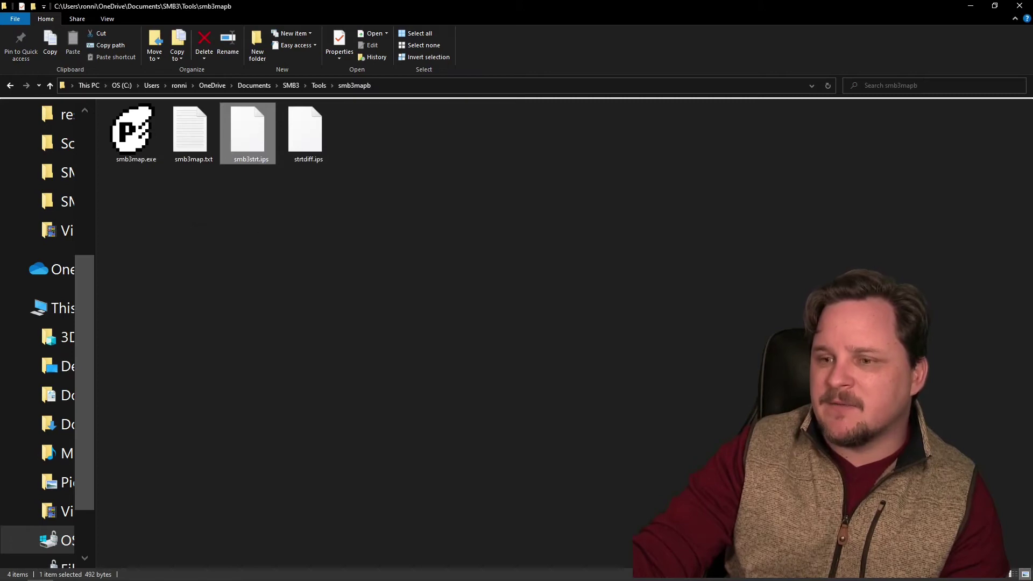
left_click(120, 571)
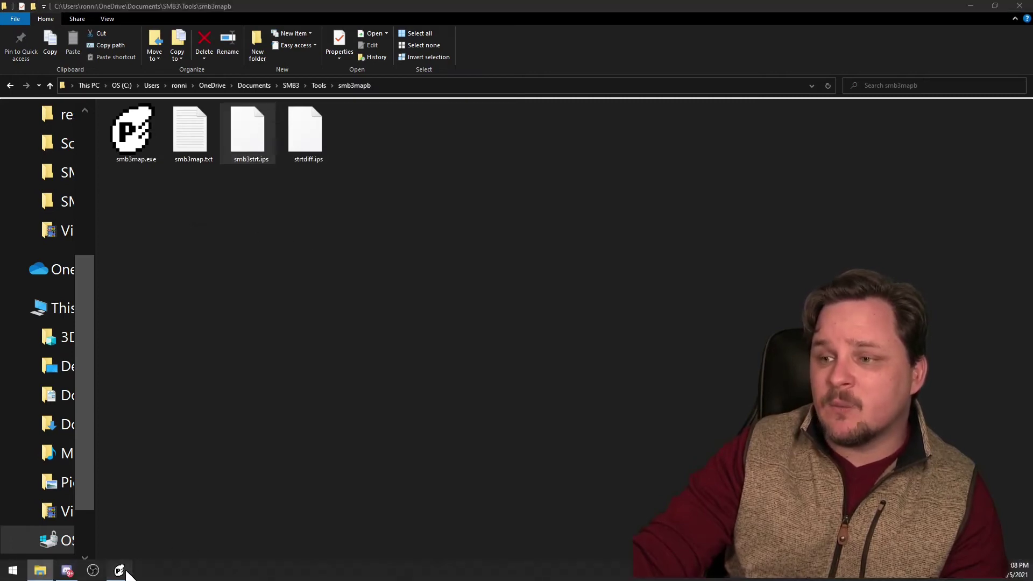
left_click_drag(415, 223, 431, 215)
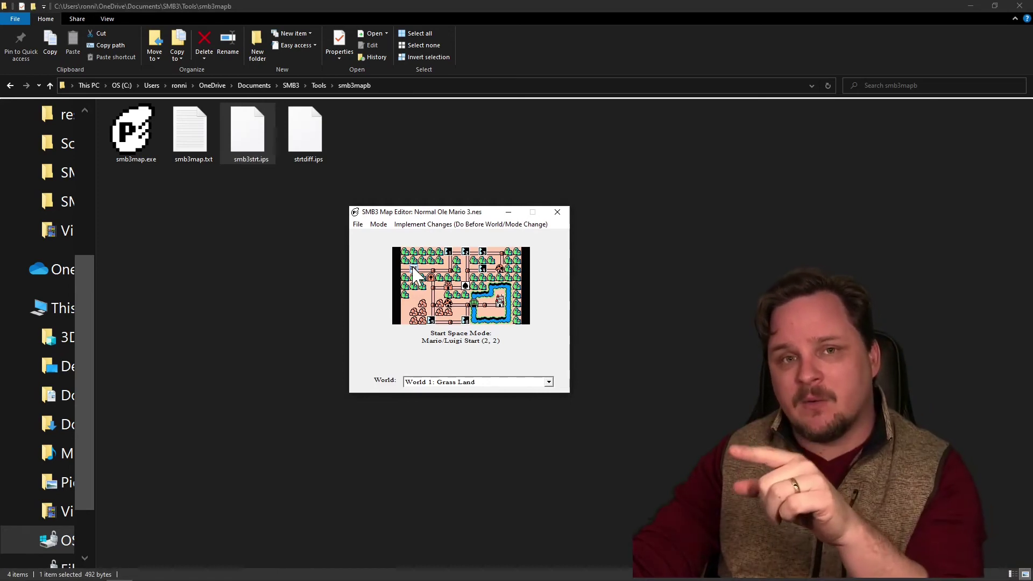
- Switch the map editor from Starting Space to Airship Retreat Points mode for World 1
left_click(378, 224)
left_click(401, 284)
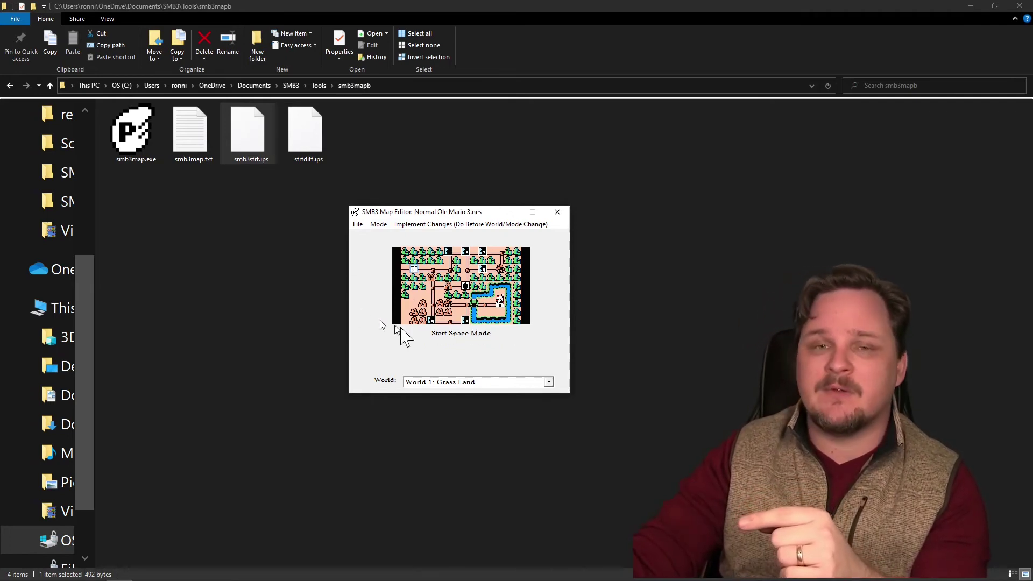
left_click(378, 224)
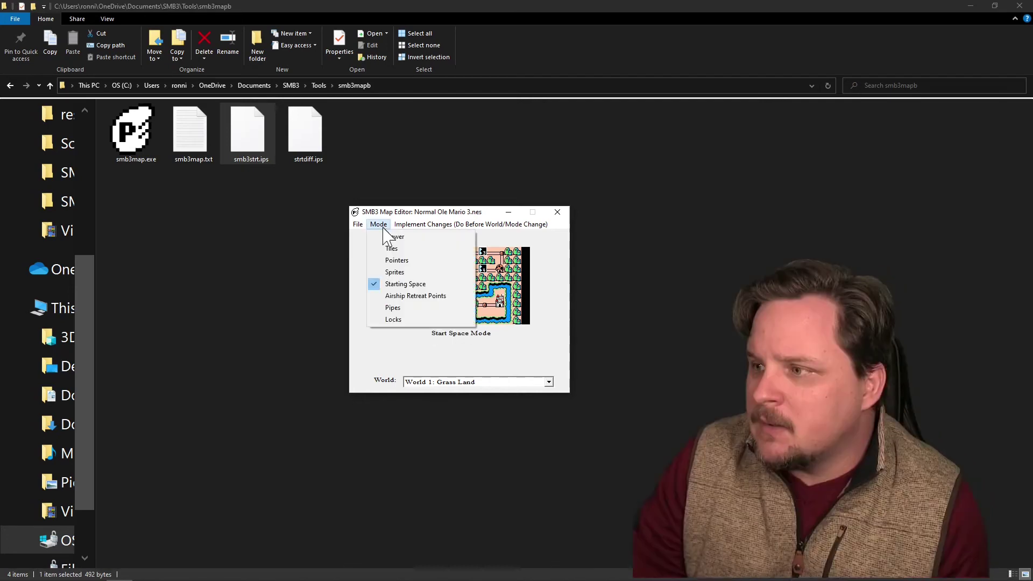
left_click(394, 298)
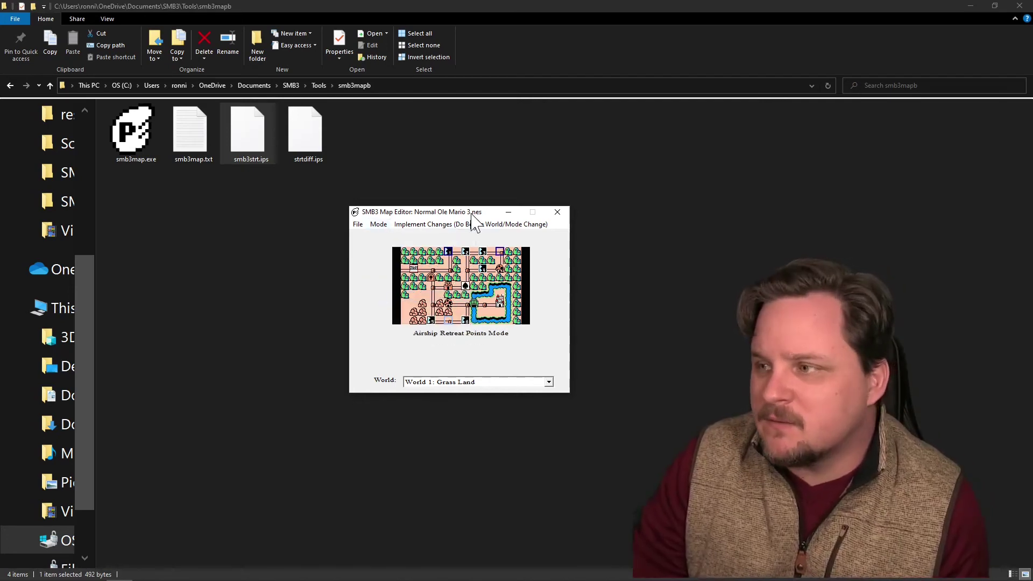
left_click_drag(462, 207, 439, 212)
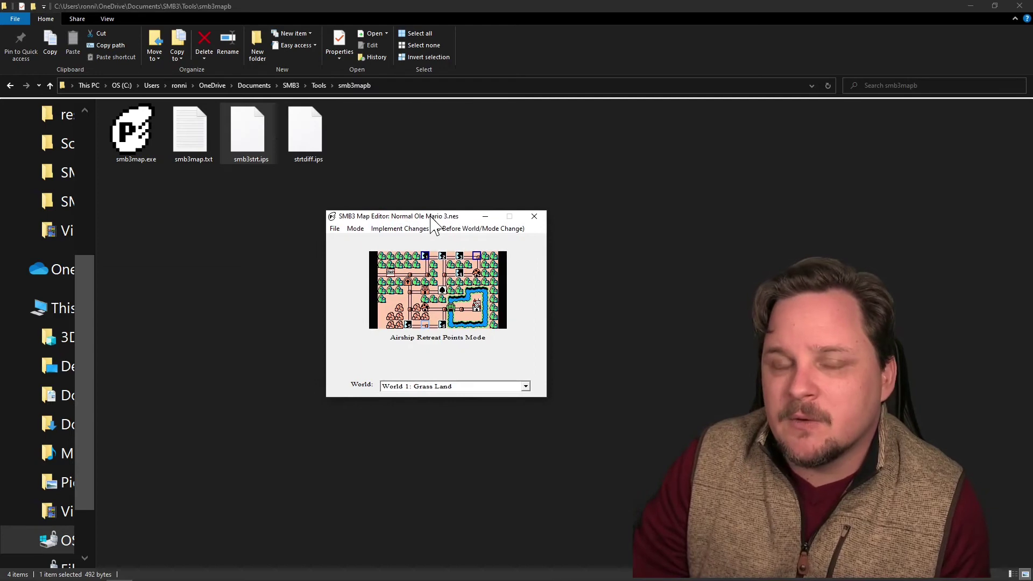
- Try moving the airship retreat point at (6, 0), and discard the change by reloading Airship Retreat Points mode
left_click(428, 260)
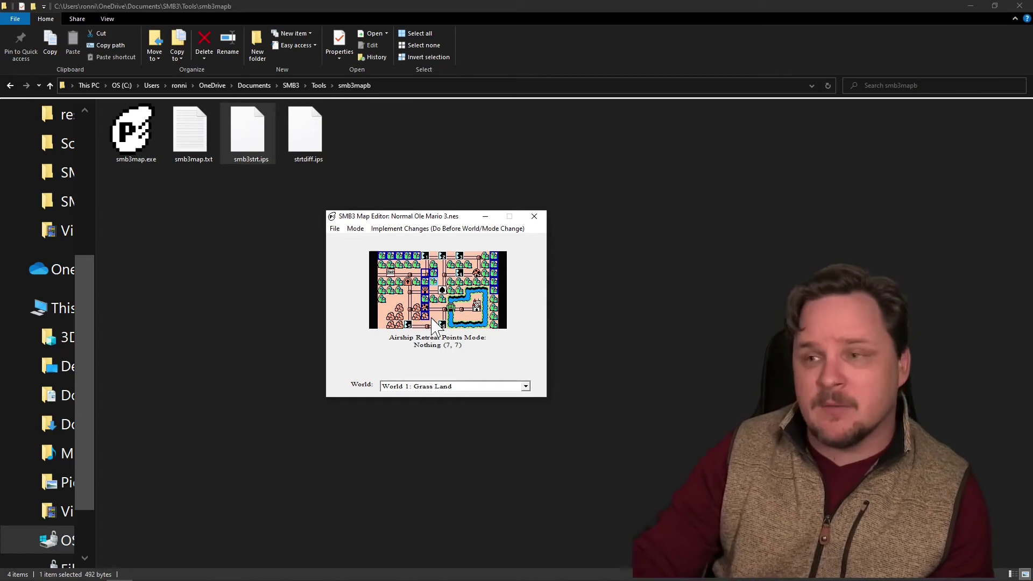
left_click(354, 229)
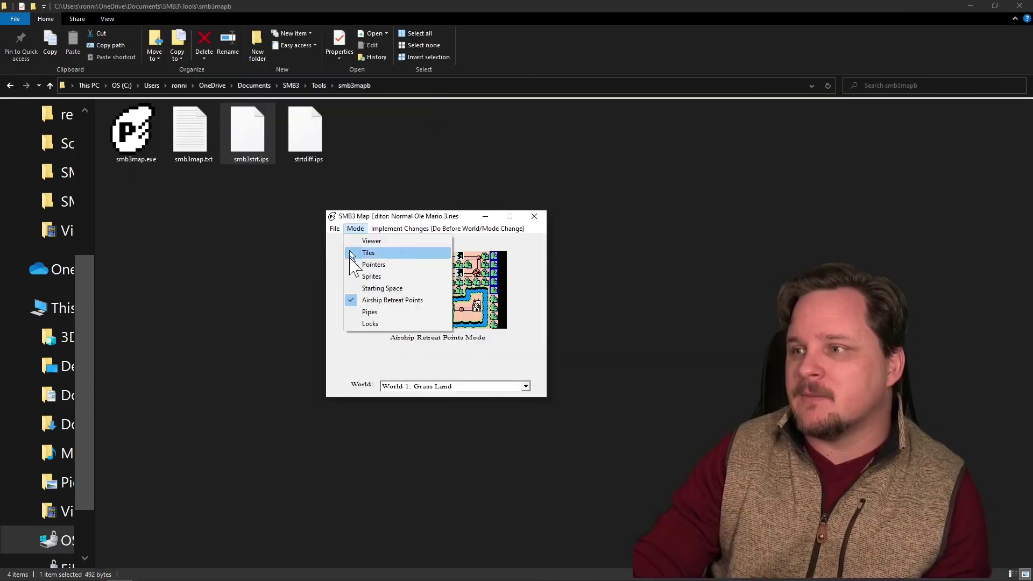
left_click(351, 289)
left_click(355, 228)
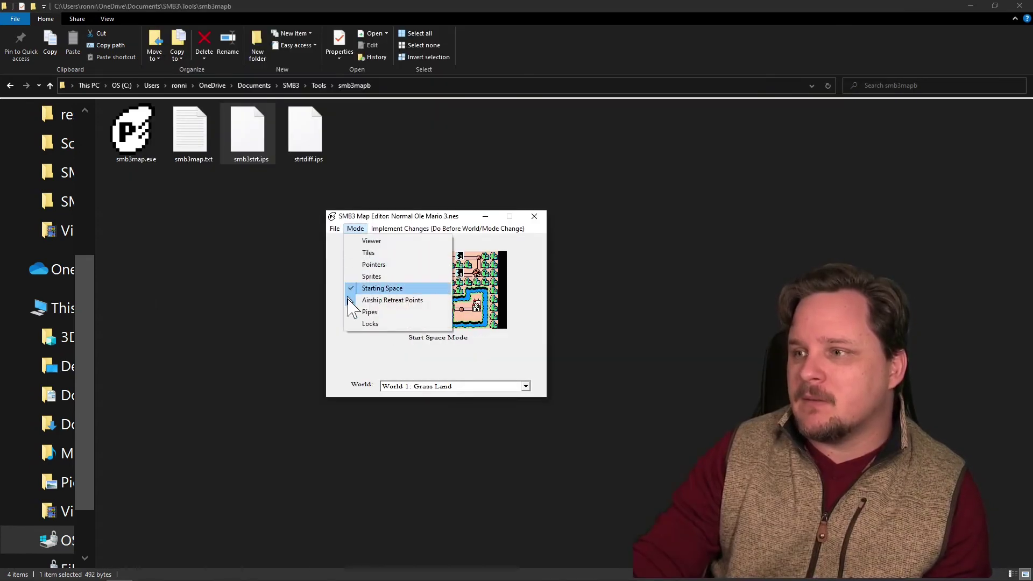
left_click(351, 301)
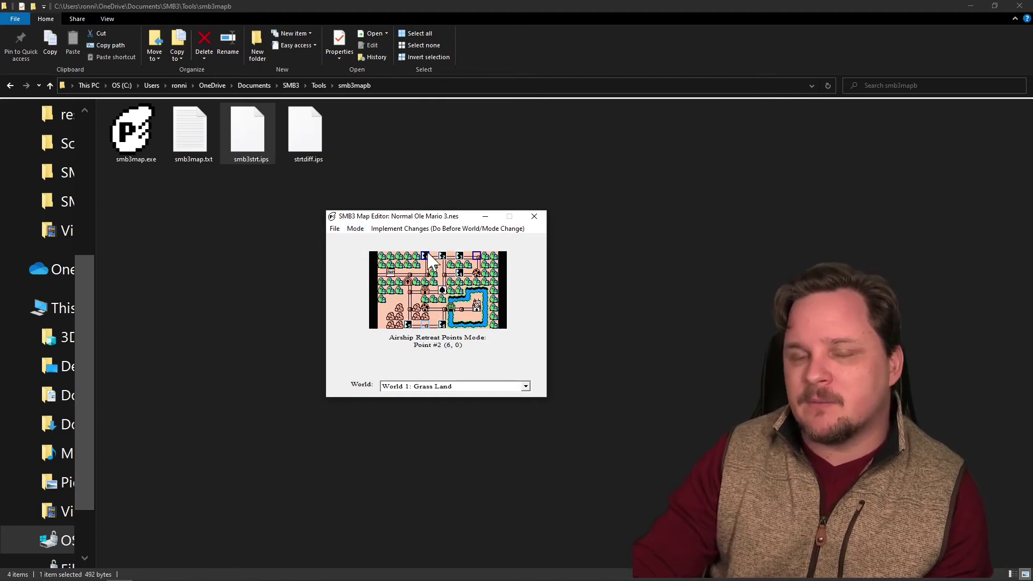
- Switch to Locks mode and open the World 1 lock at (4, 3) for editing, with its dialog beside the map
left_click(429, 326)
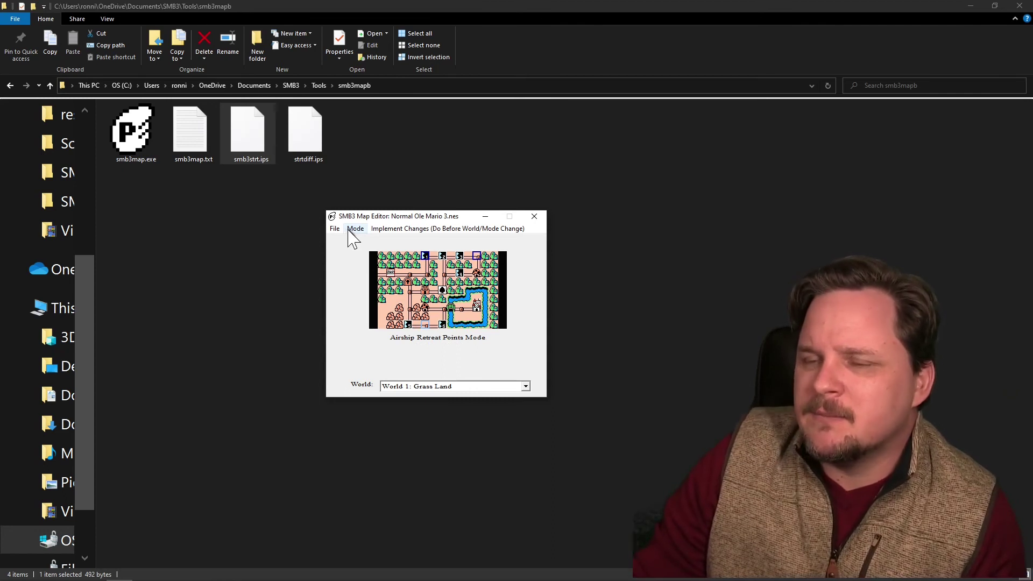
left_click(350, 230)
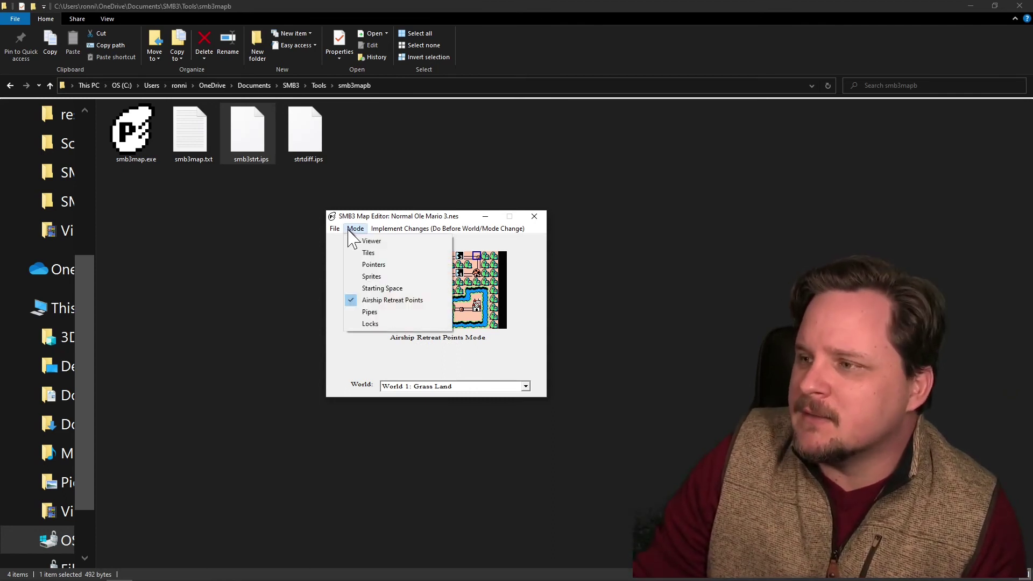
left_click(377, 324)
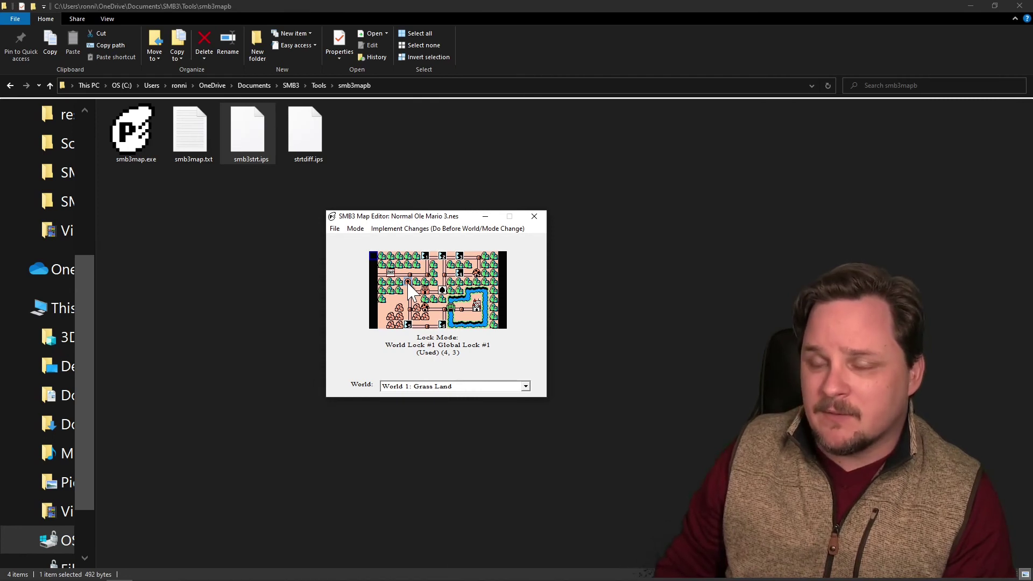
left_click(408, 282)
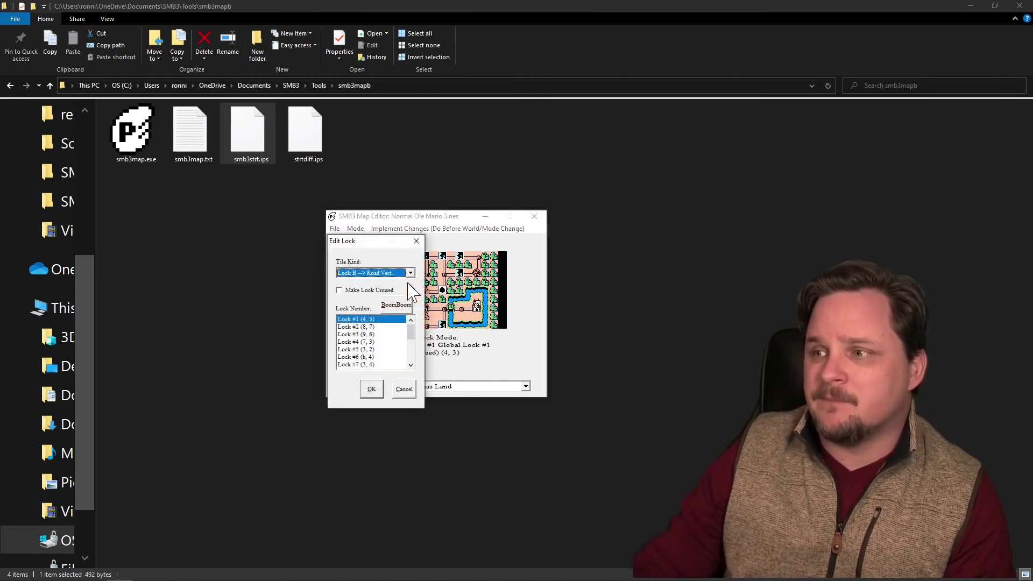
left_click_drag(370, 241, 595, 221)
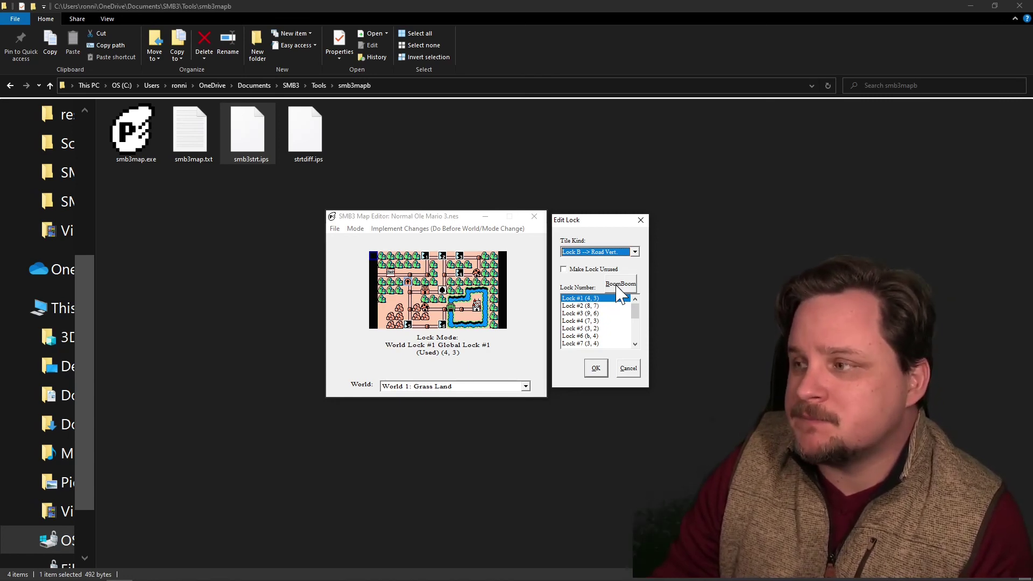
- Set World 1-Dungeon as the Boom Boom stage for Lock #1, agree to the position change and accept the lock settings
left_click(617, 286)
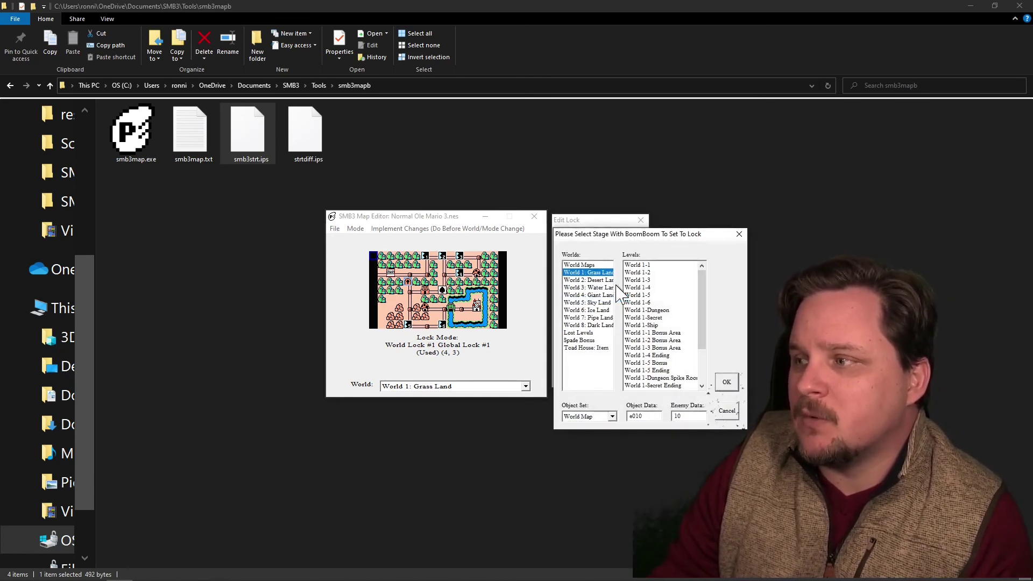
left_click(652, 311)
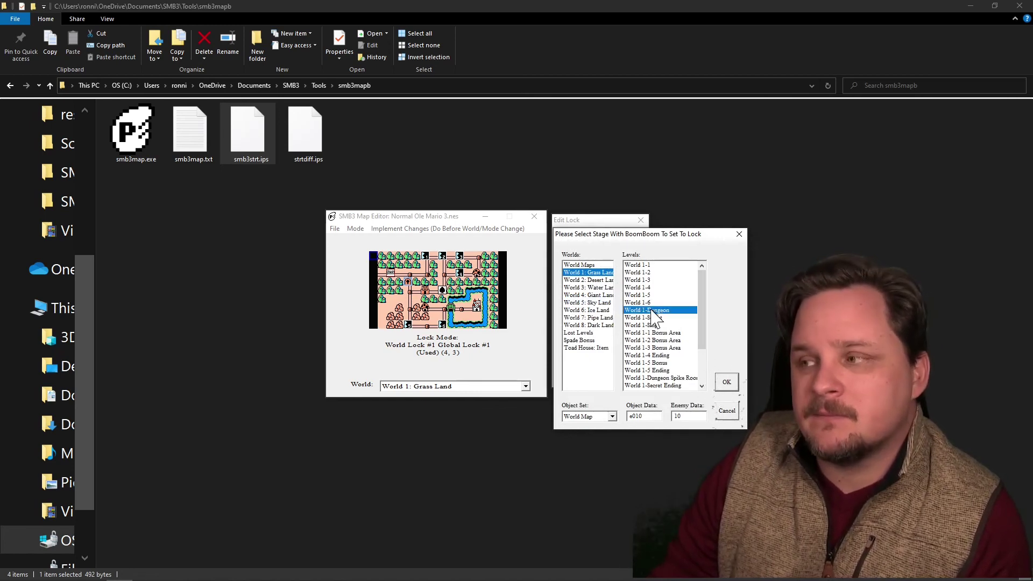
left_click(656, 378)
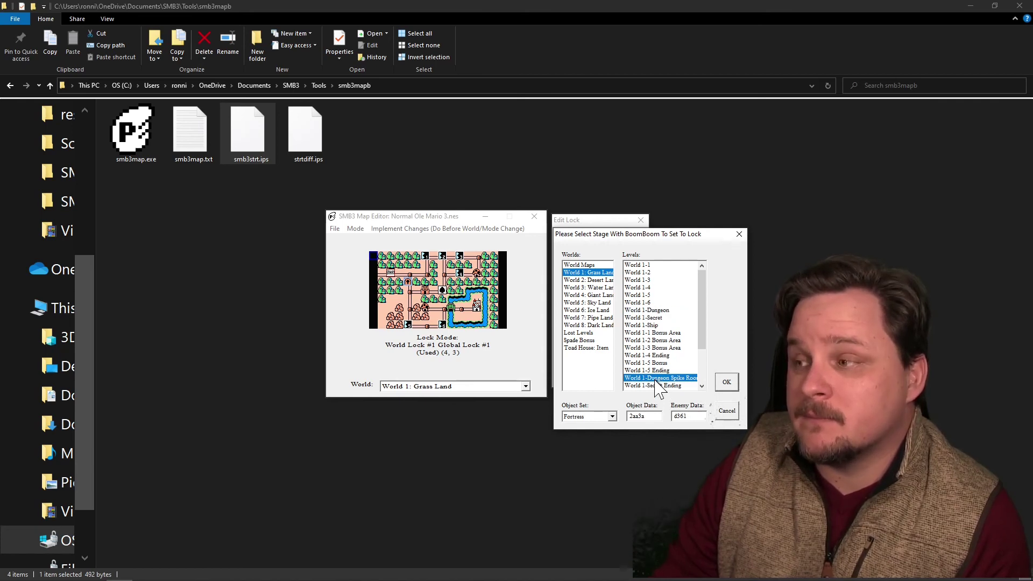
left_click(649, 310)
left_click(654, 378)
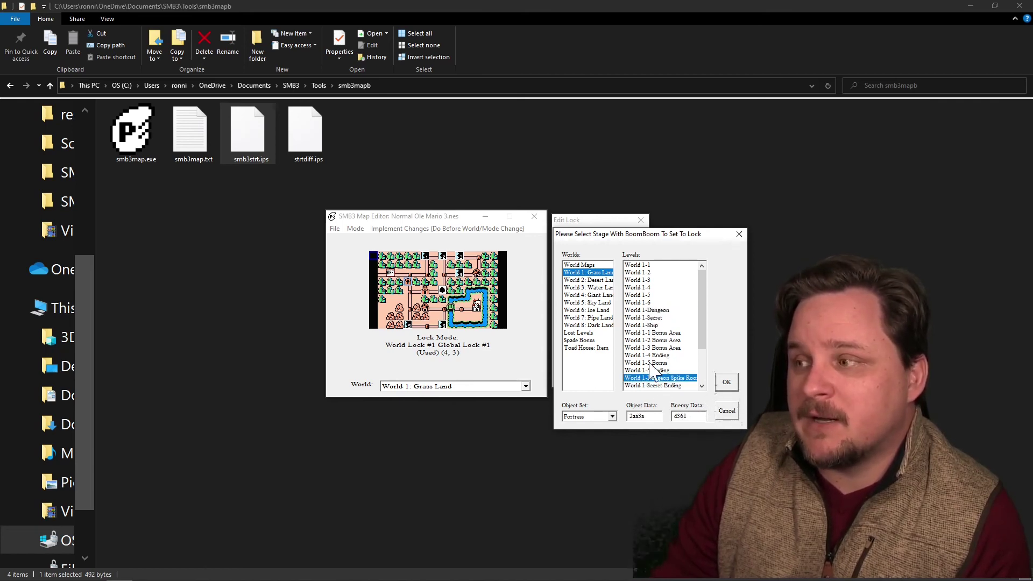
left_click(651, 311)
left_click(652, 379)
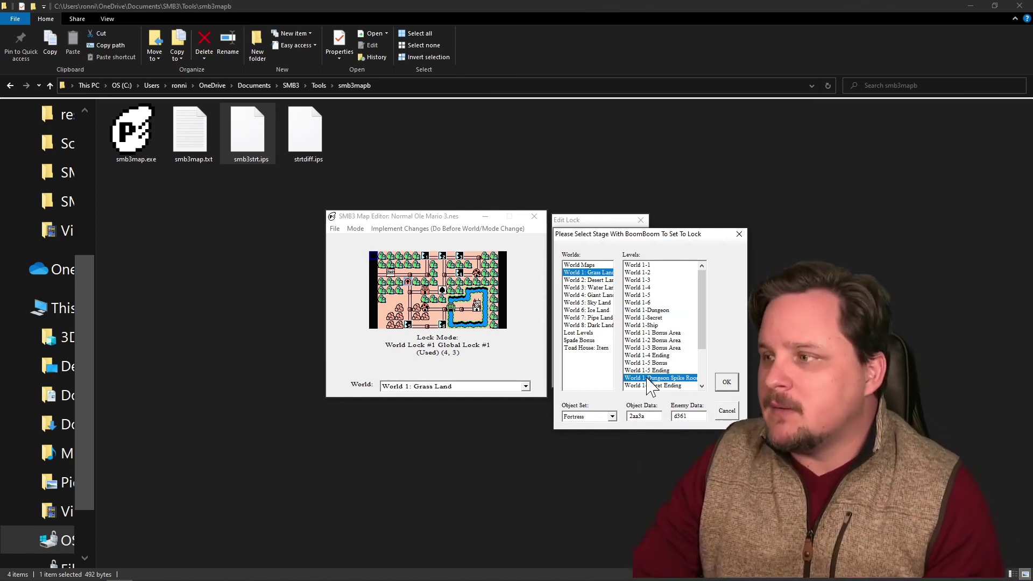
left_click(662, 310)
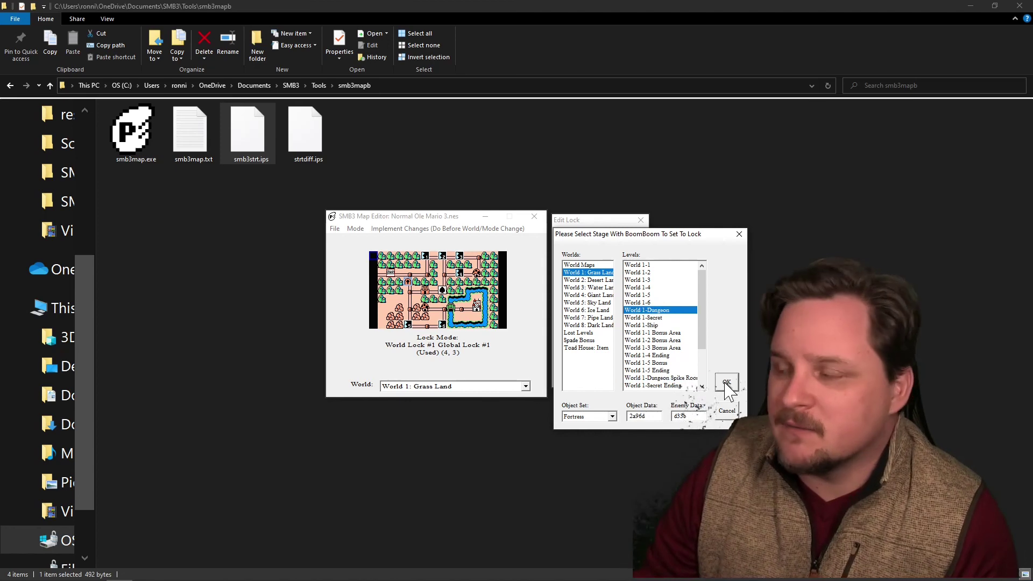
left_click(727, 383)
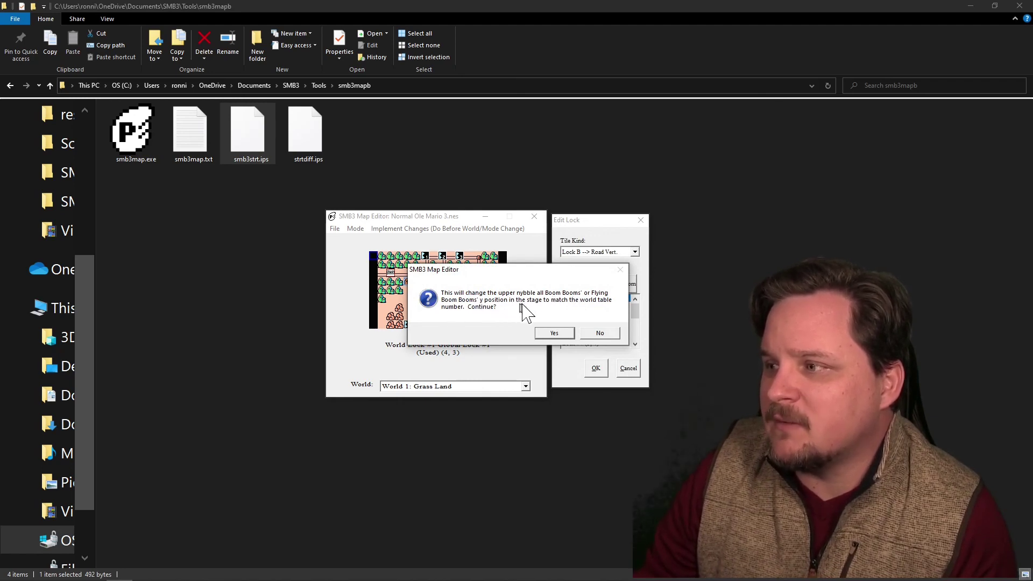
left_click(545, 334)
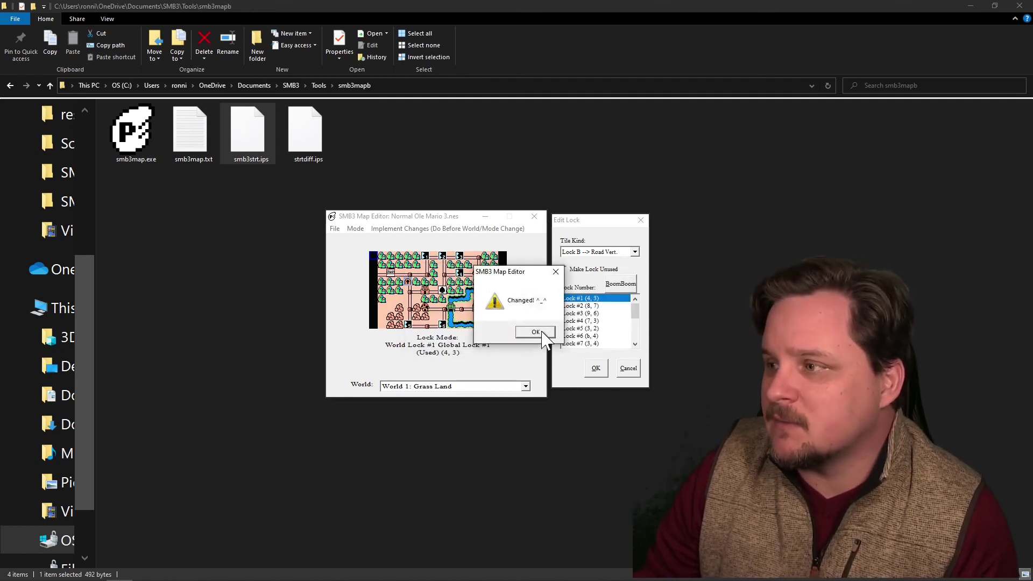
left_click(537, 332)
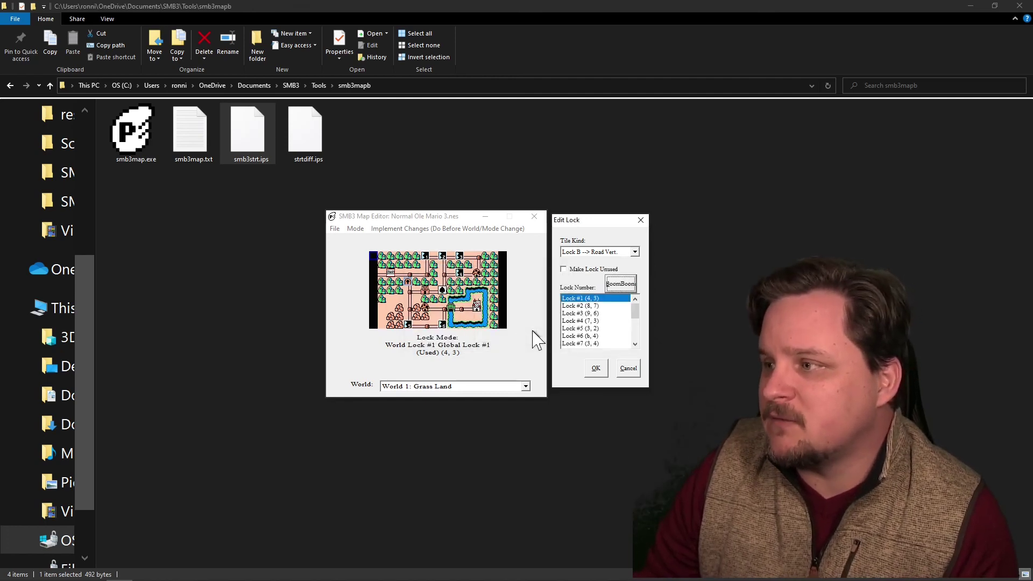
left_click(595, 369)
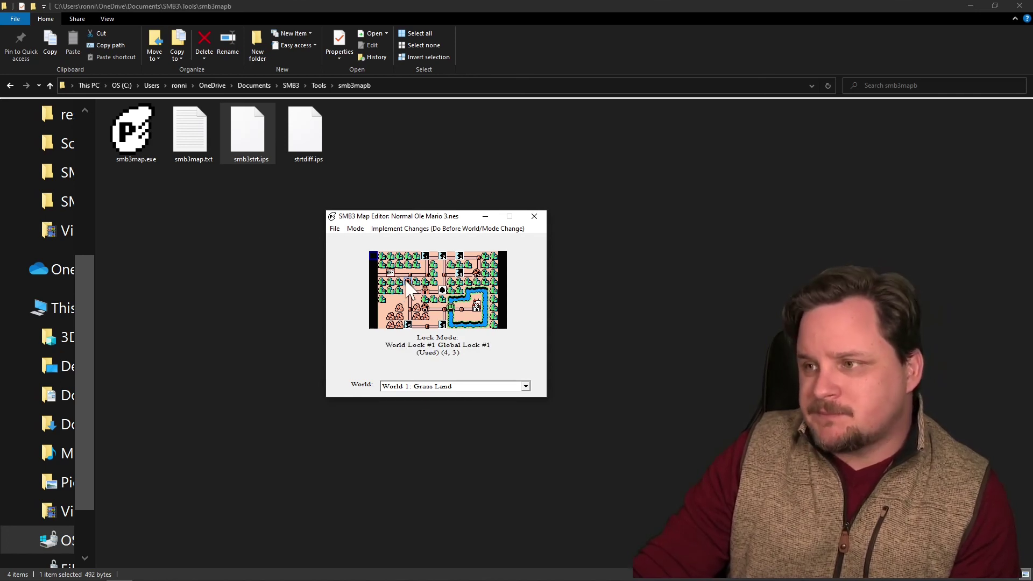
- Switch the map editor to Pipes mode
left_click(356, 231)
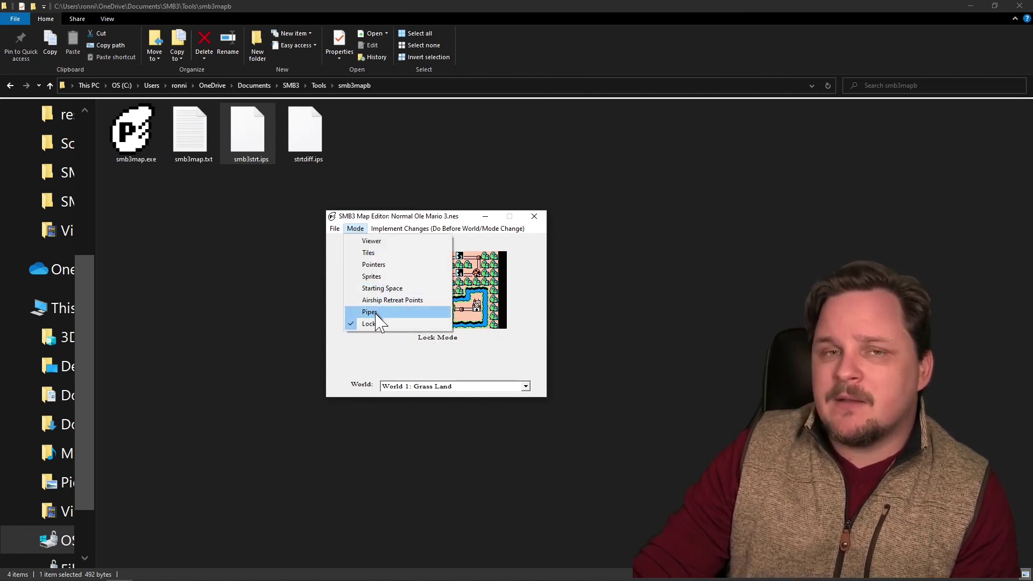